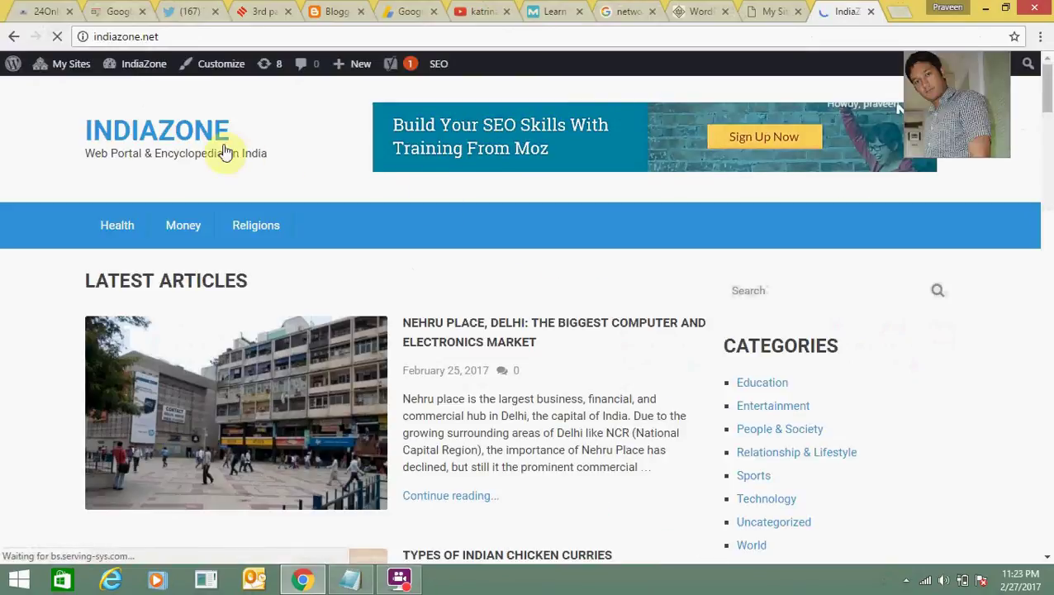
# Step: Visit the Health, Money and Religions subdomain sites from the IndiaZone homepage, checking each address and returning to the homepage each time
pyautogui.click(122, 228)
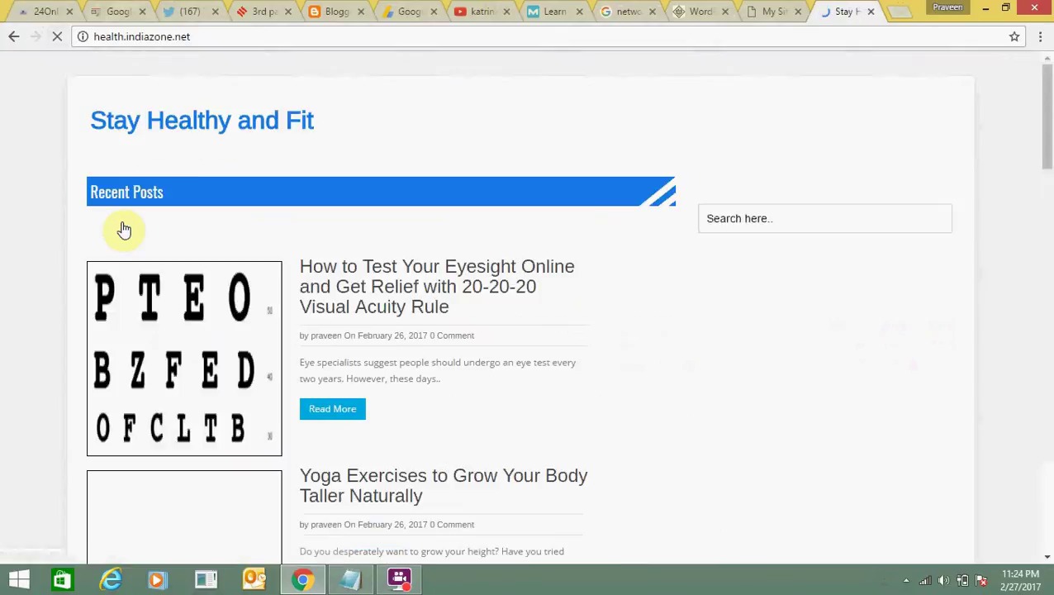
pyautogui.moveTo(126, 36); pyautogui.dragTo(6, 36)
pyautogui.click(12, 38)
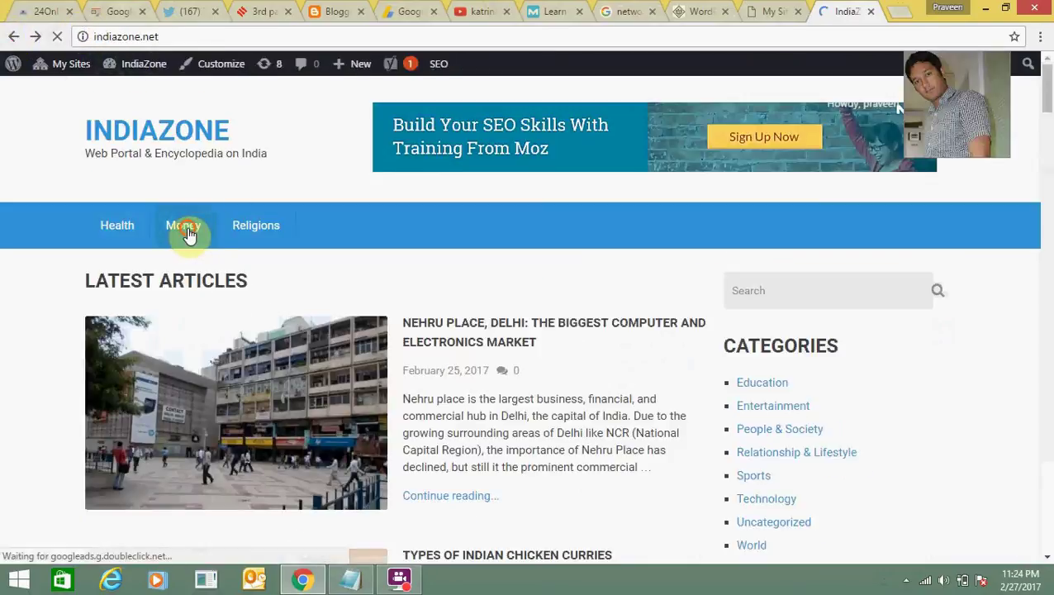
pyautogui.click(189, 235)
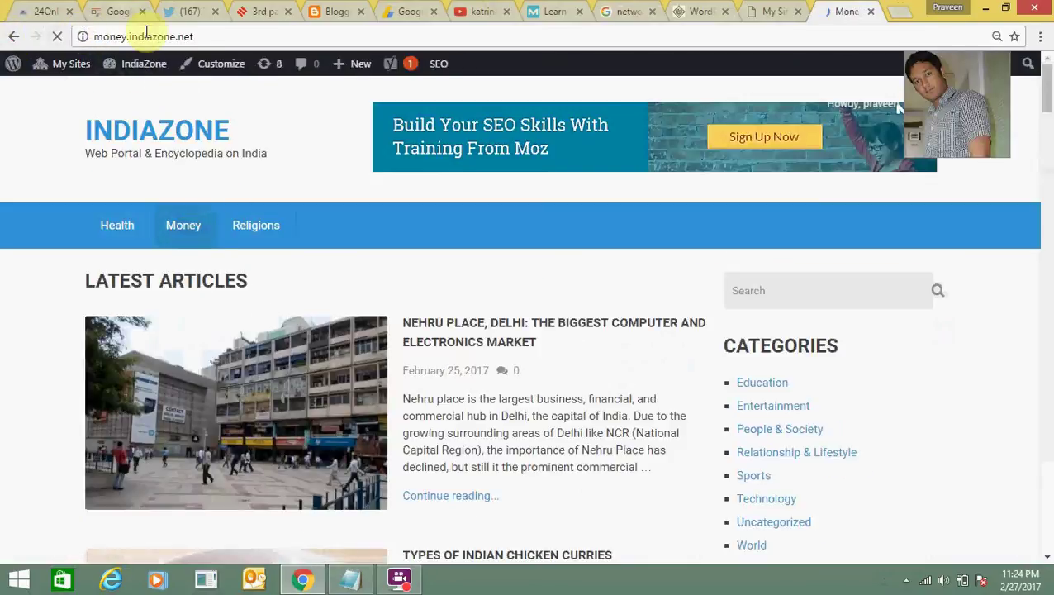
pyautogui.doubleClick(121, 36)
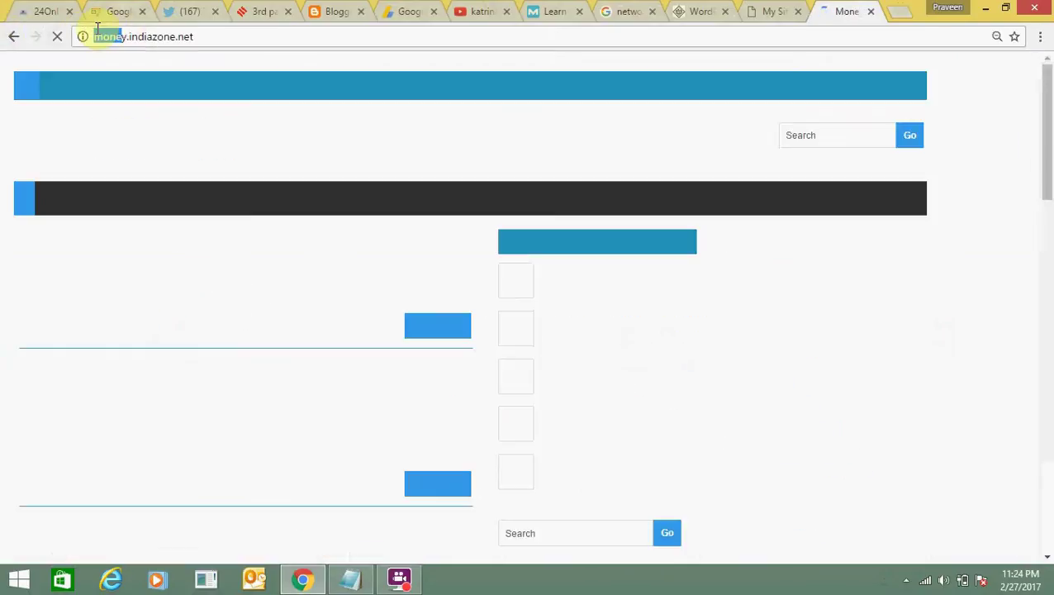
pyautogui.click(12, 37)
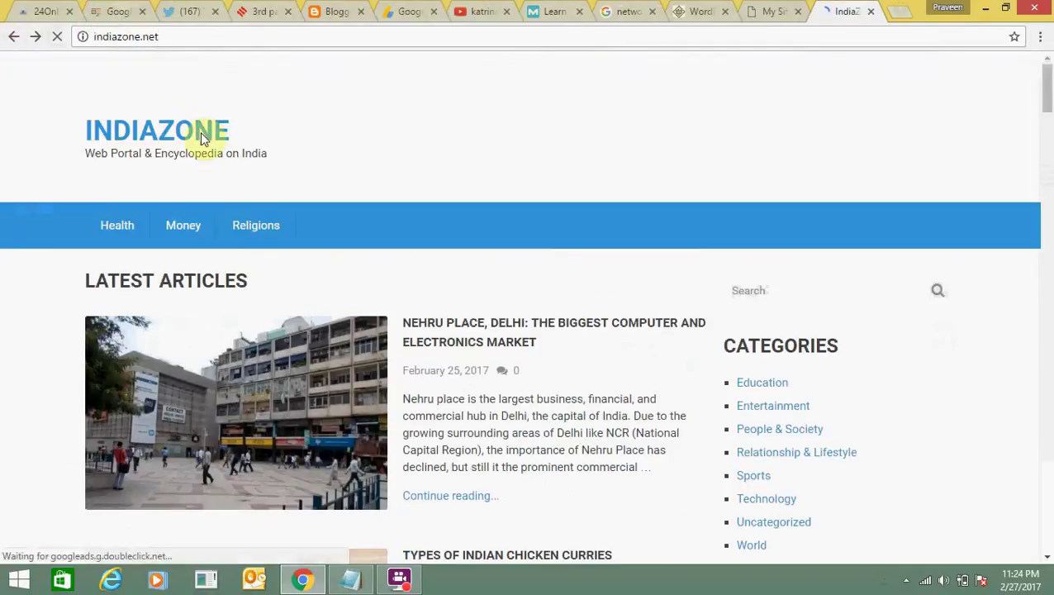
pyautogui.click(258, 228)
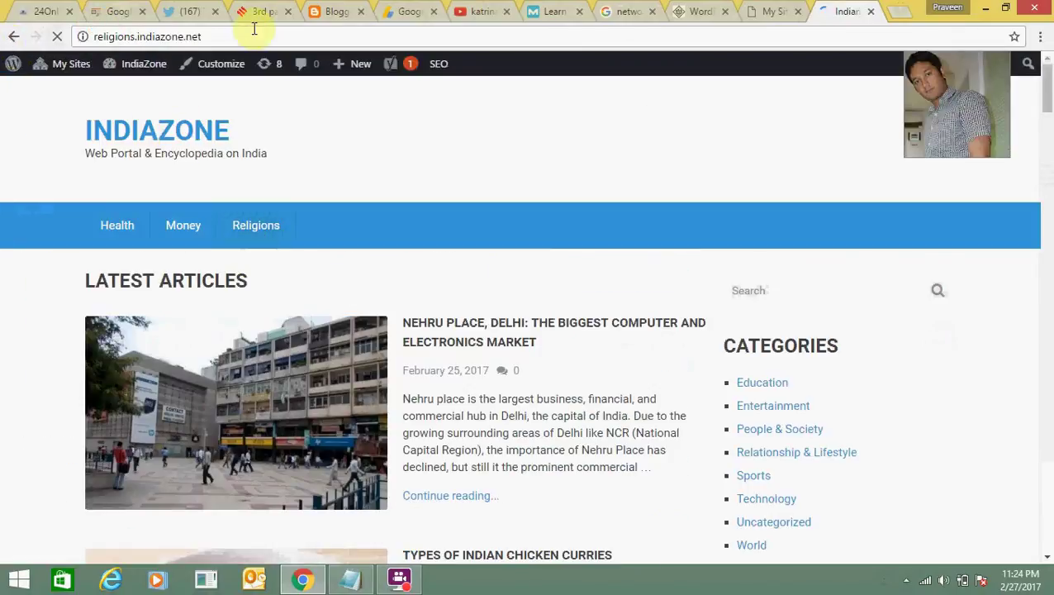
pyautogui.click(10, 37)
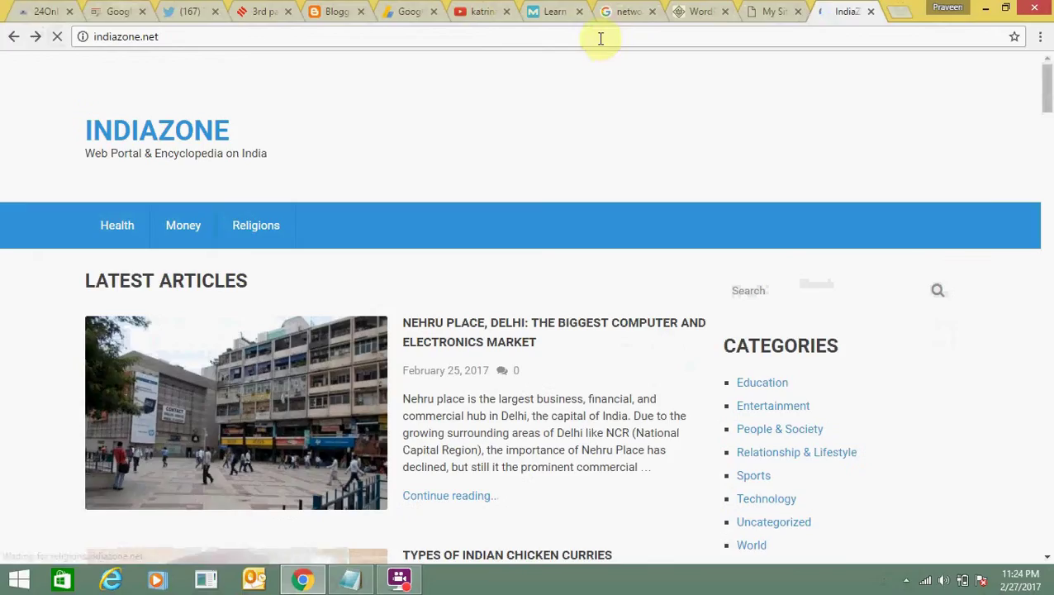
# Step: Switch to the WordPress My Sites admin page and look through the admin shortcuts for the network and each site
pyautogui.click(767, 10)
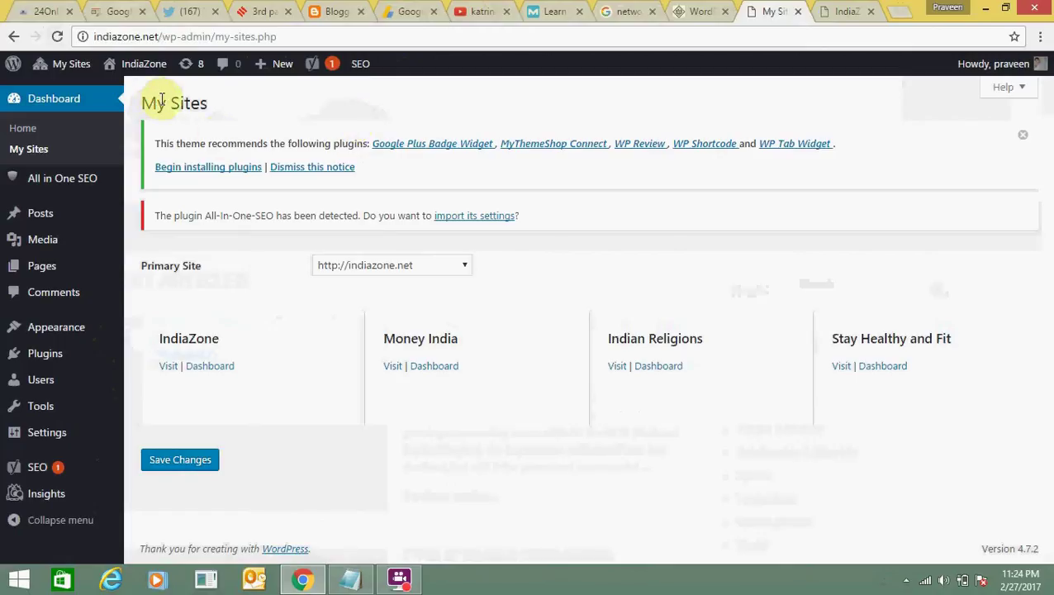
pyautogui.moveTo(87, 72)
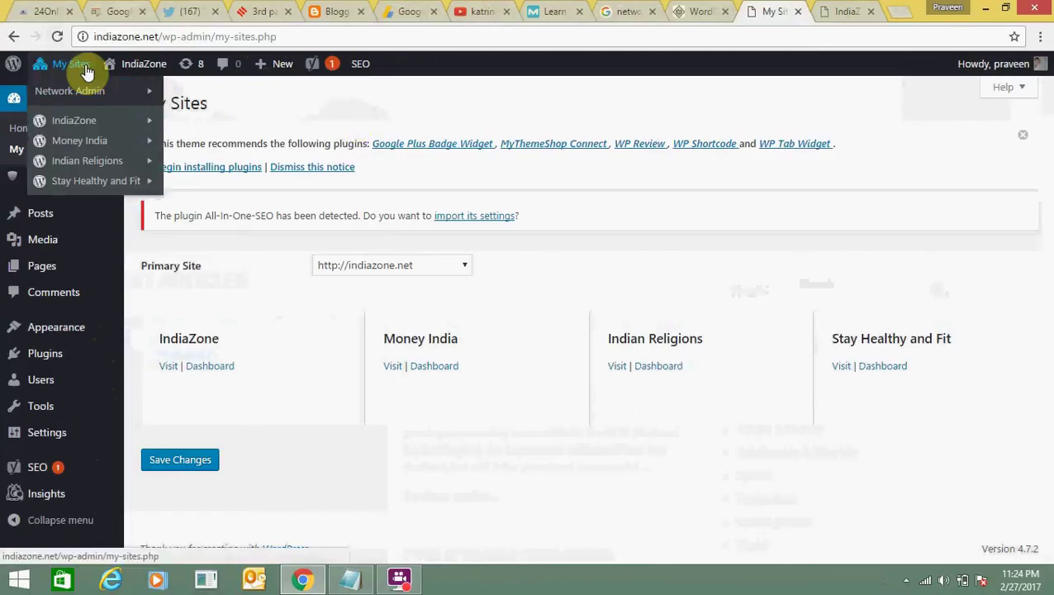
pyautogui.moveTo(68, 95)
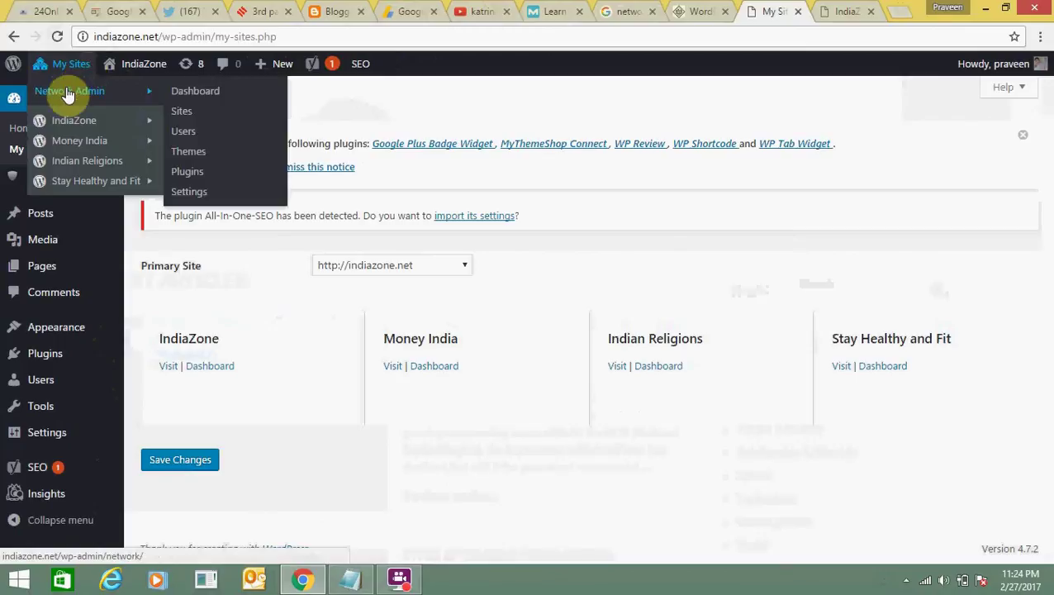
pyautogui.moveTo(71, 121)
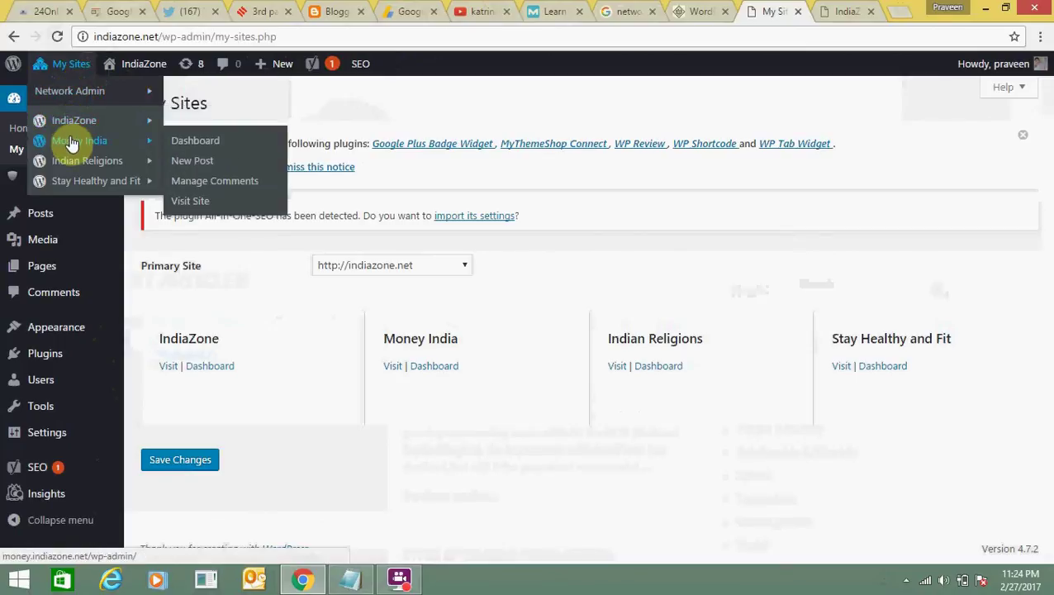
pyautogui.moveTo(71, 165)
pyautogui.moveTo(79, 190)
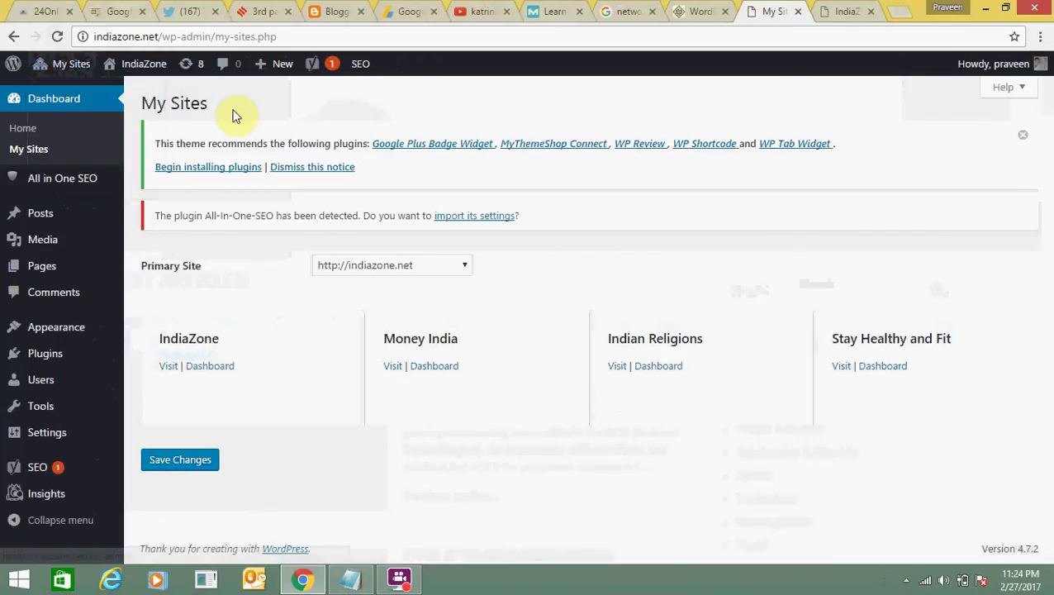
# Step: Review the four sites listed on the My Sites page and the available Primary Site options without changing the selection
pyautogui.moveTo(235, 105); pyautogui.dragTo(258, 56)
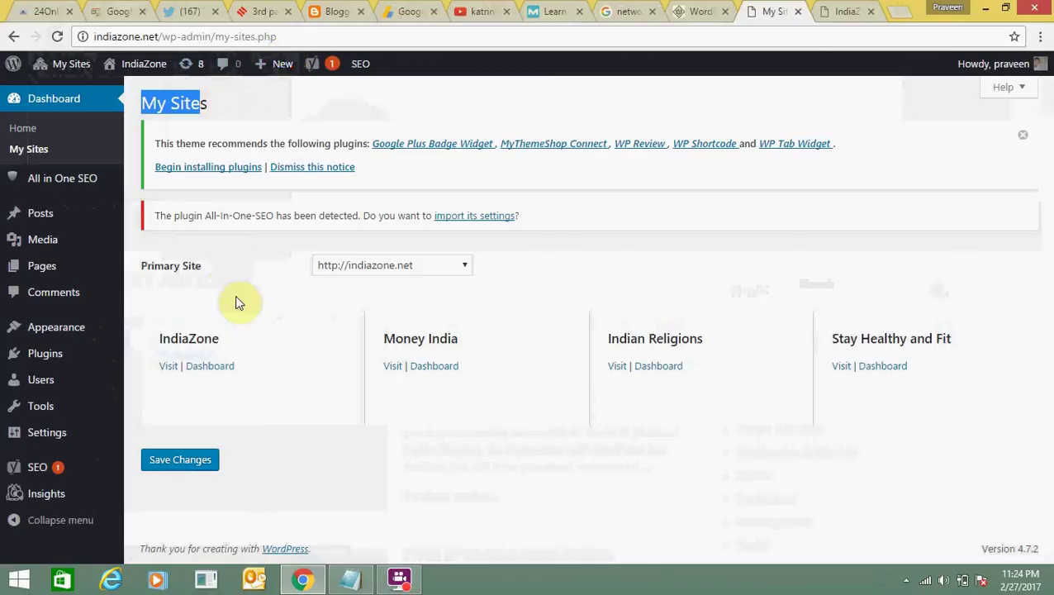
pyautogui.moveTo(217, 338); pyautogui.dragTo(171, 339)
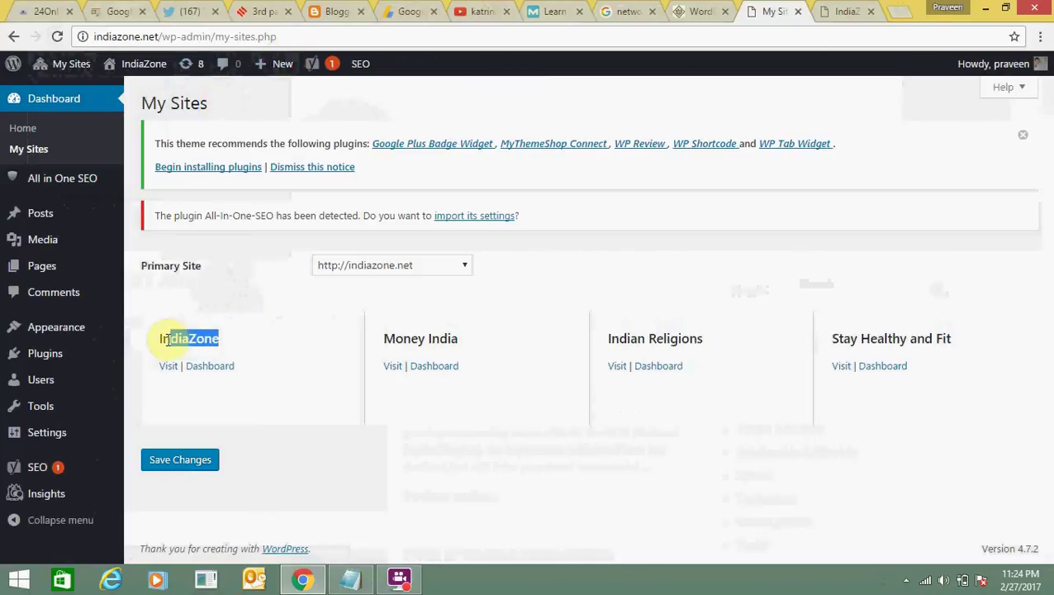
pyautogui.click(340, 296)
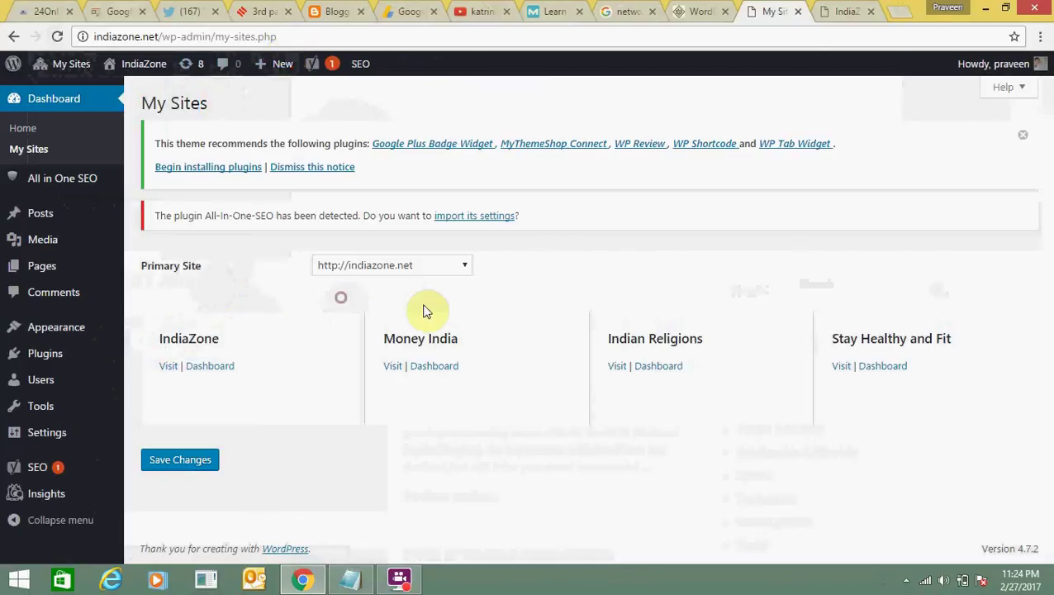
pyautogui.moveTo(456, 335); pyautogui.dragTo(395, 336)
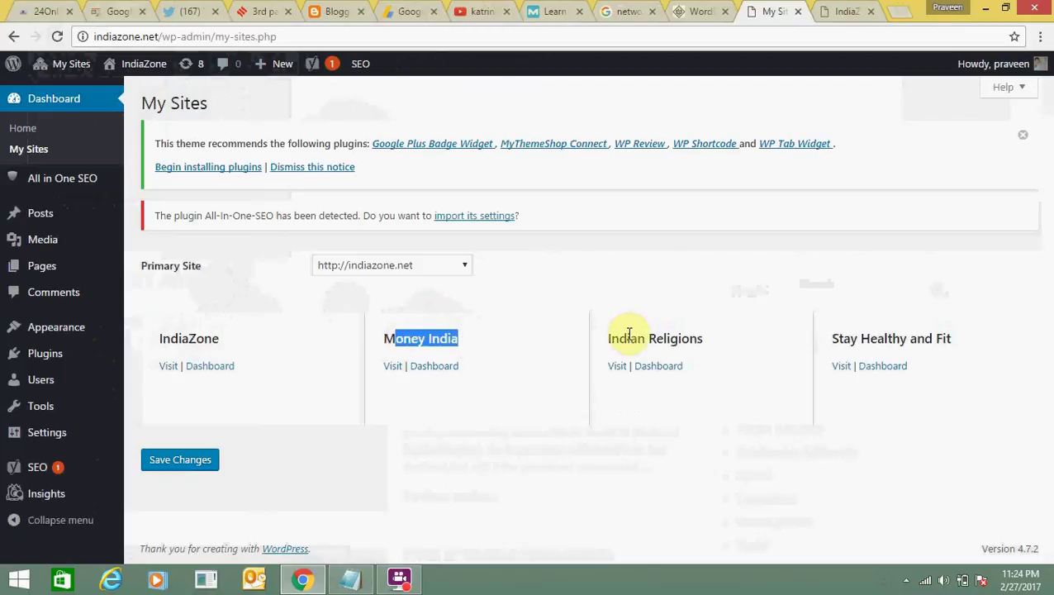
pyautogui.moveTo(613, 340); pyautogui.dragTo(701, 337)
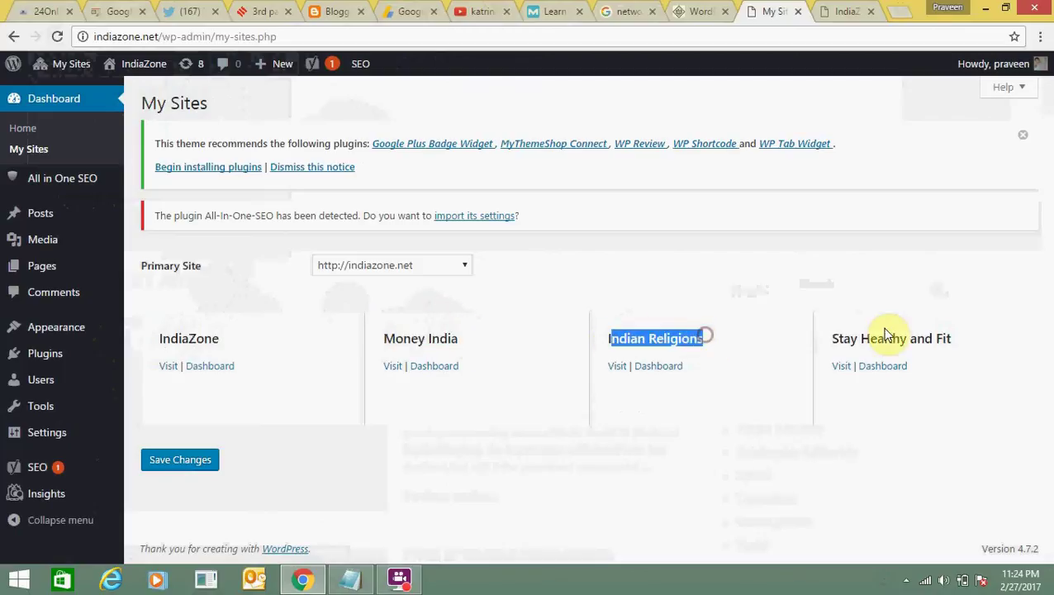
pyautogui.moveTo(844, 339); pyautogui.dragTo(925, 338)
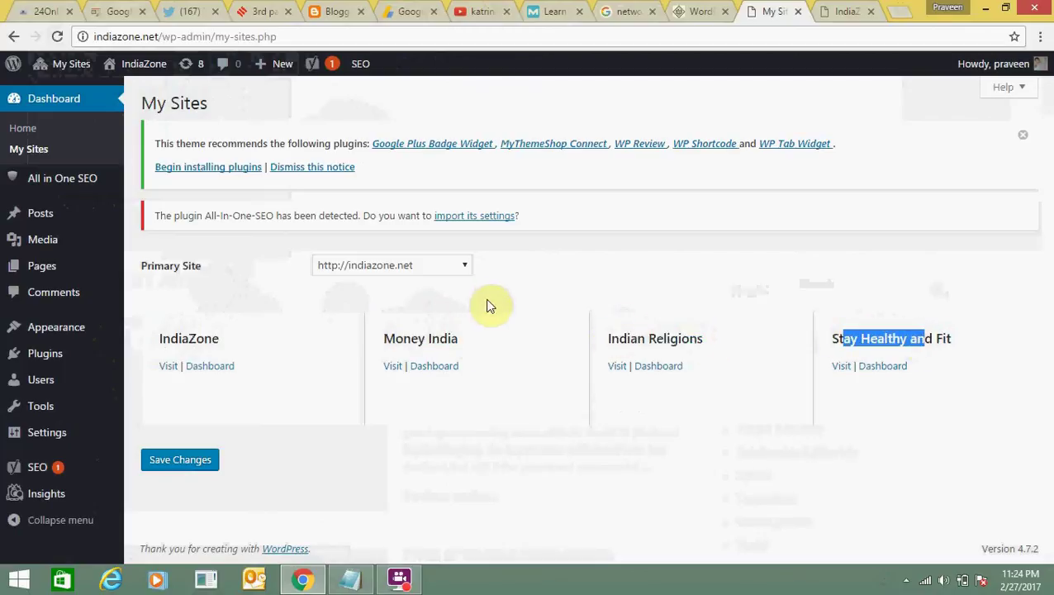
pyautogui.click(453, 264)
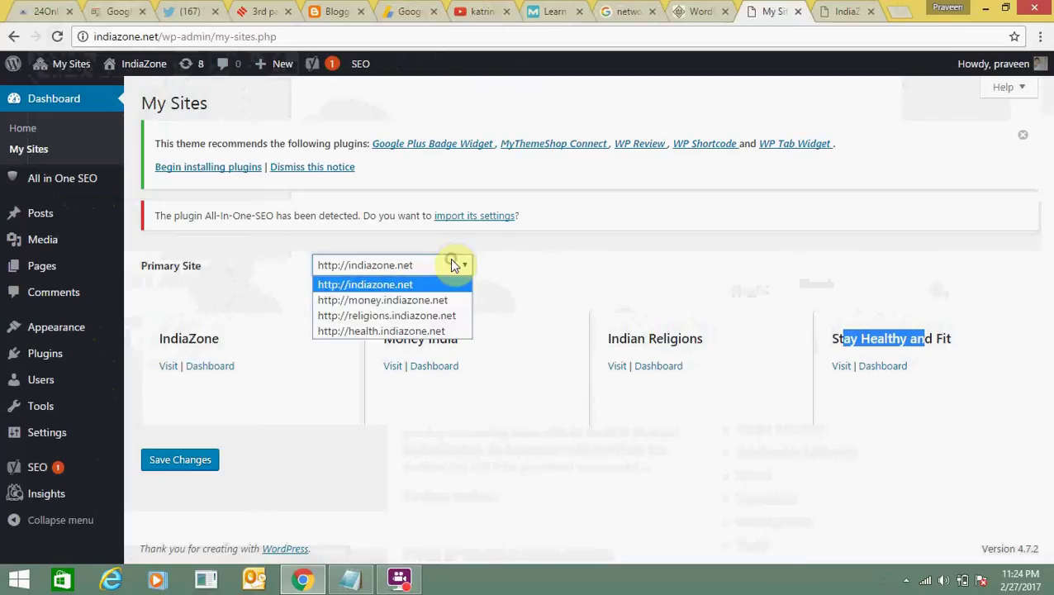
pyautogui.click(502, 288)
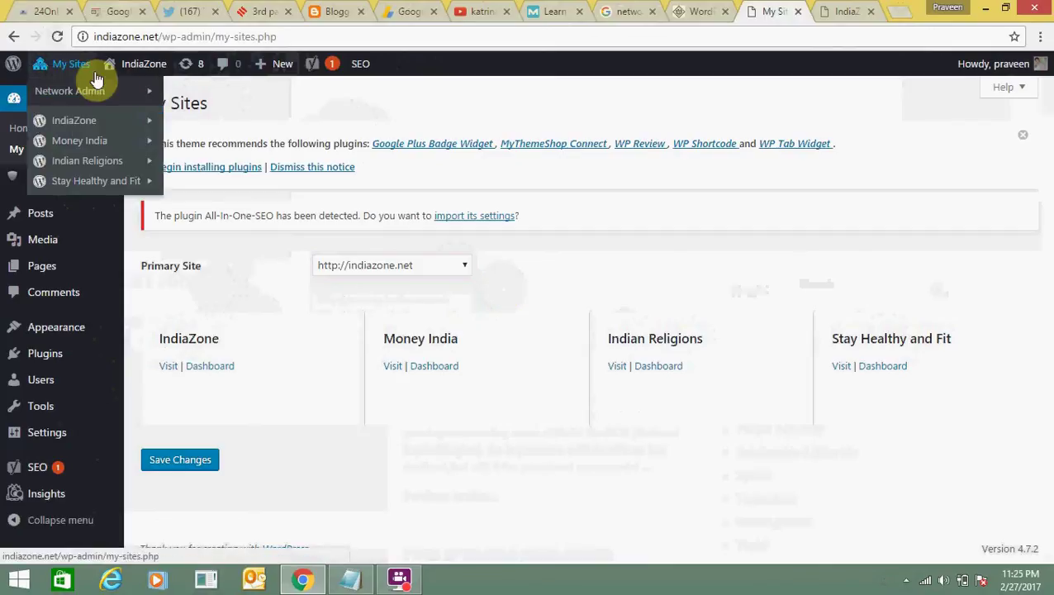
# Step: Open the Money India site's dashboard and examine its admin sections and the subdomain and wp-admin parts of its address
pyautogui.moveTo(87, 142)
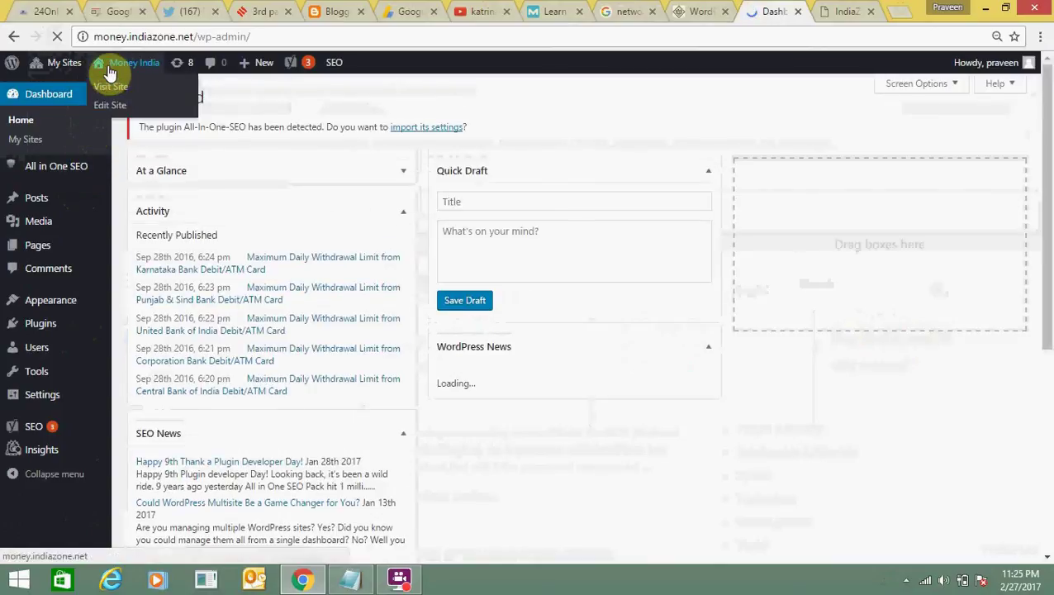
pyautogui.moveTo(80, 206)
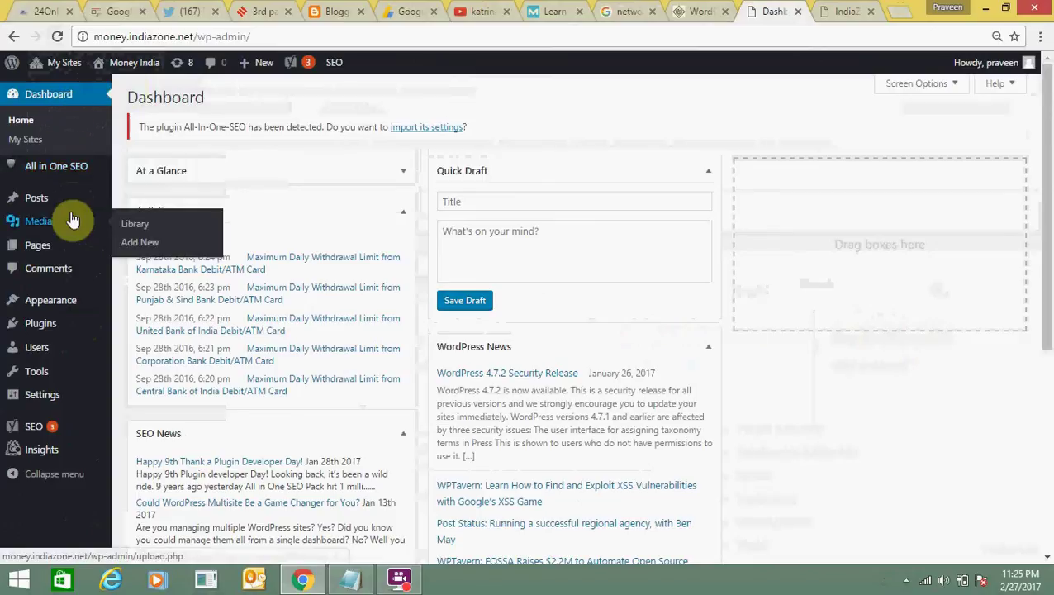
pyautogui.moveTo(132, 37); pyautogui.dragTo(94, 38)
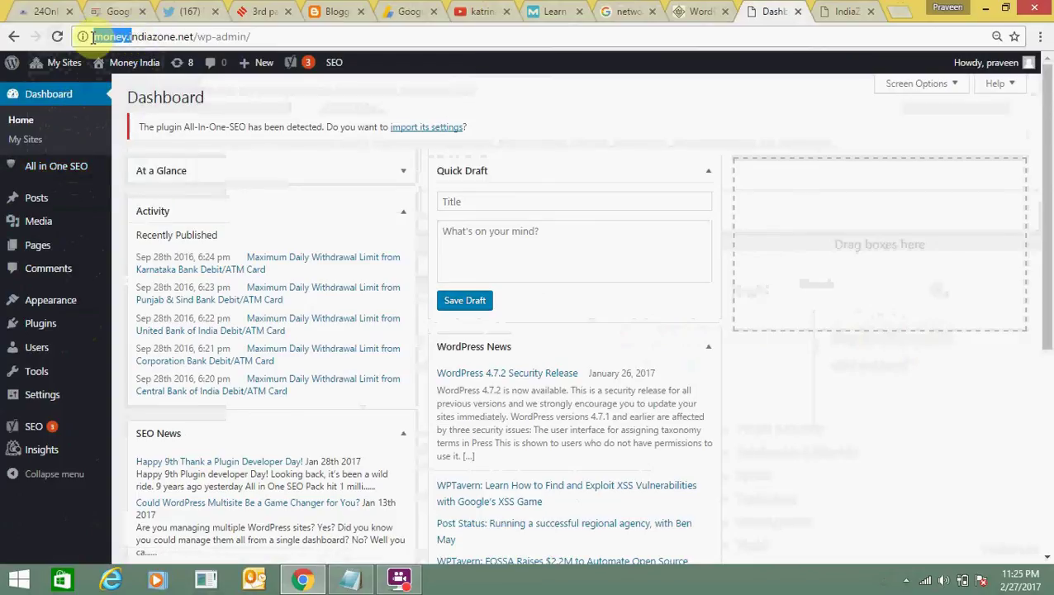
pyautogui.click(189, 38)
pyautogui.moveTo(177, 37); pyautogui.dragTo(239, 45)
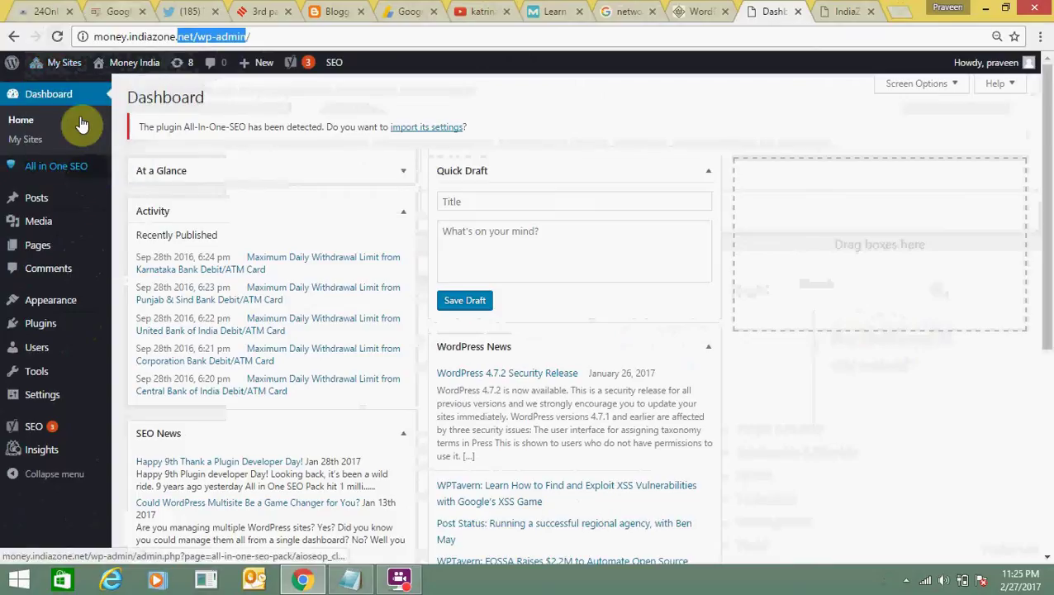
# Step: Open the Stay Healthy and Fit site's dashboard and look through its list of all posts, checking the subdomain address
pyautogui.click(86, 167)
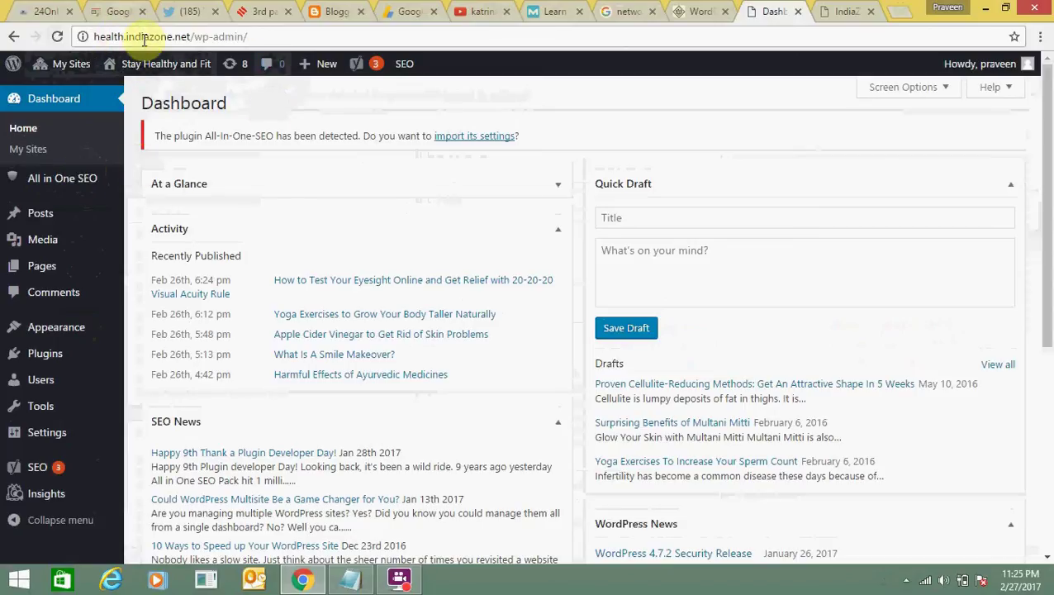
pyautogui.moveTo(143, 37); pyautogui.dragTo(174, 37)
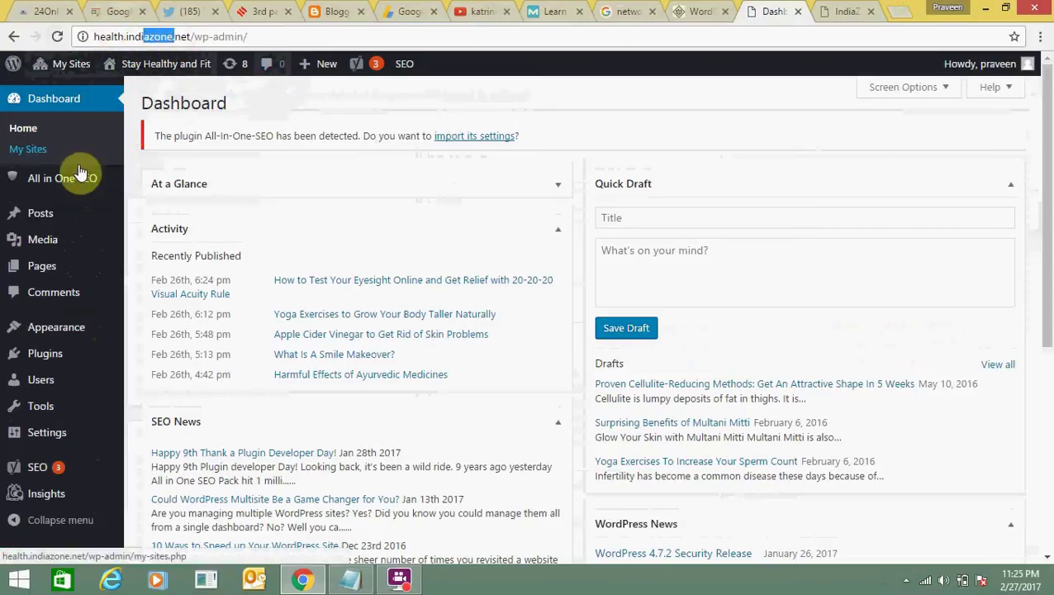
pyautogui.click(79, 218)
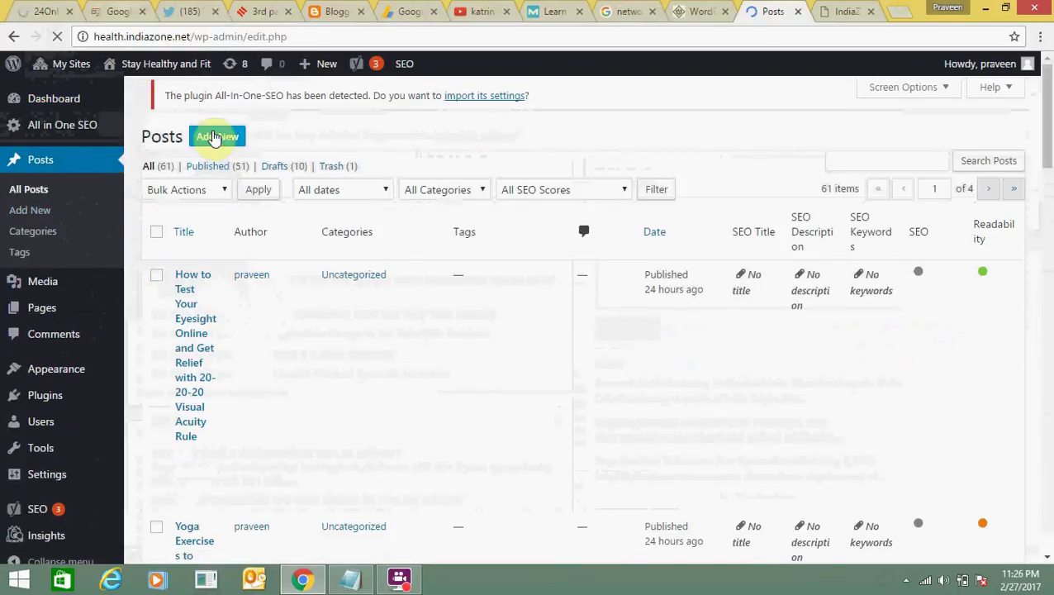
pyautogui.doubleClick(110, 37)
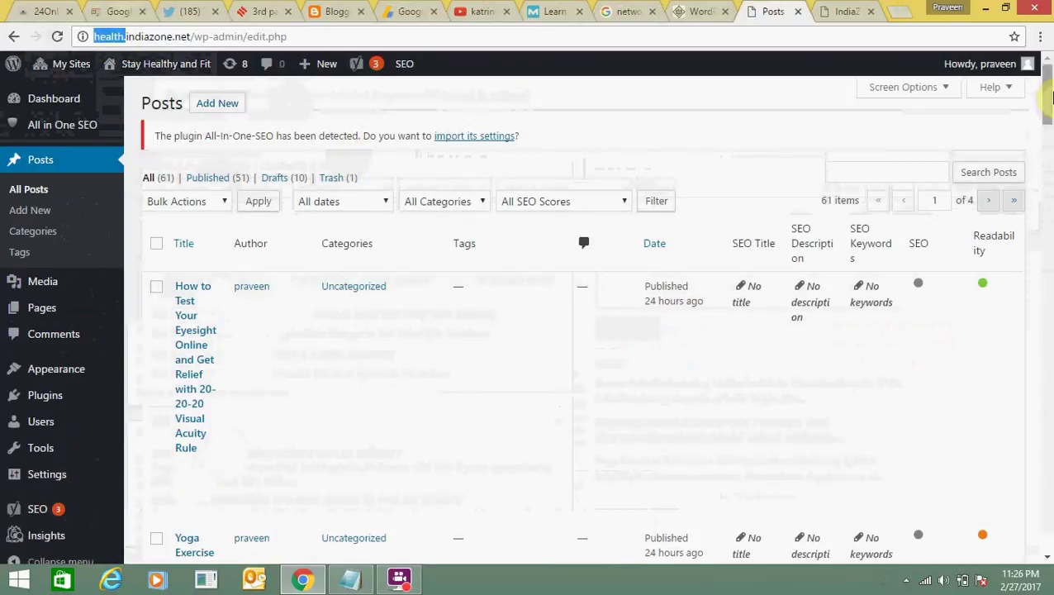
pyautogui.scroll(-8, 1049, 95)
pyautogui.scroll(8, 1049, 95)
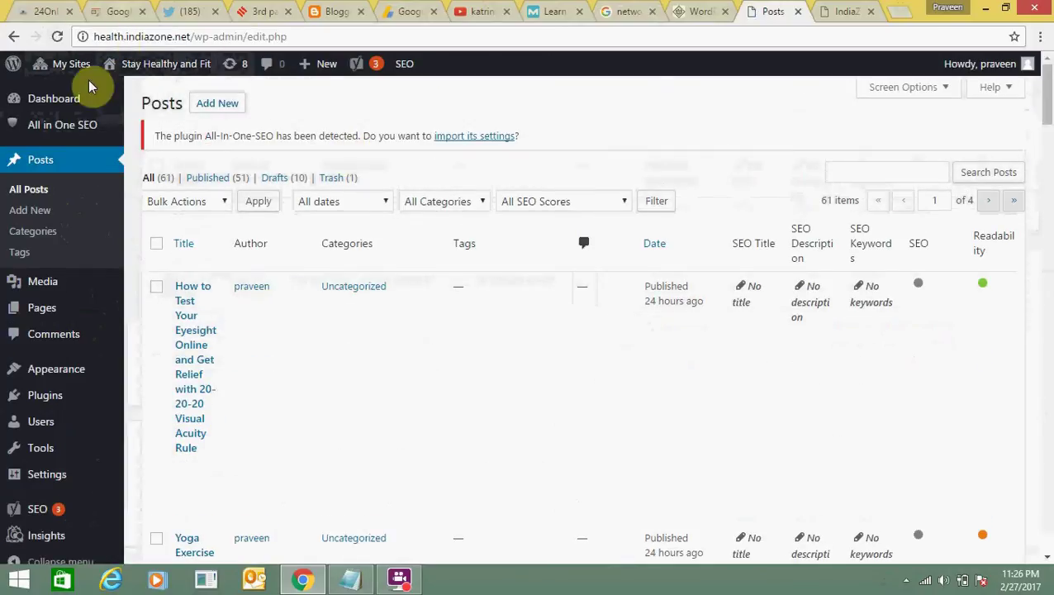
# Step: Open the Indian Religions site's dashboard and view its list of all posts and its installed plugins
pyautogui.moveTo(88, 163)
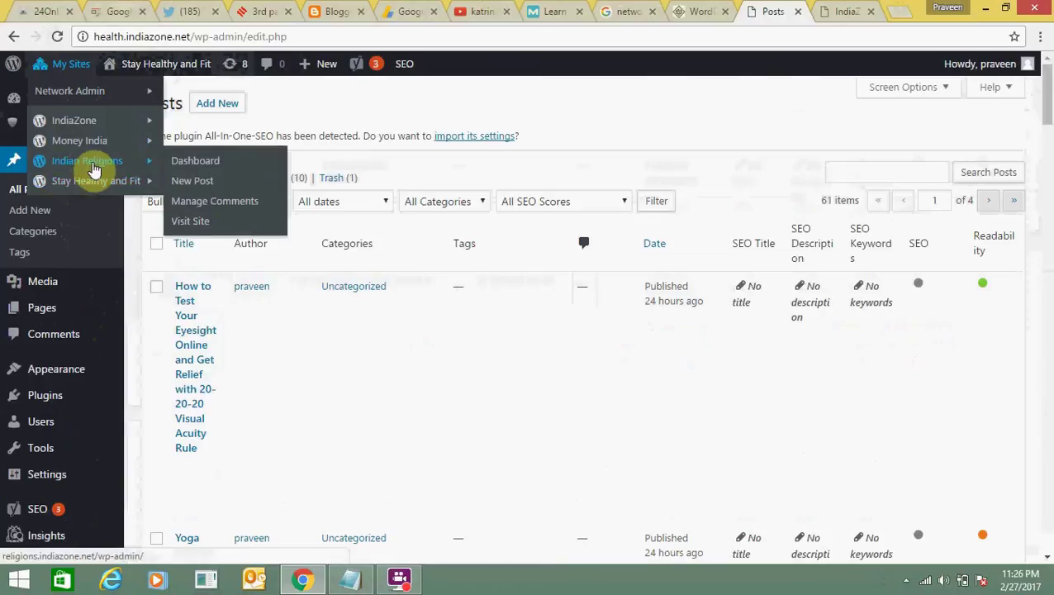
pyautogui.click(186, 166)
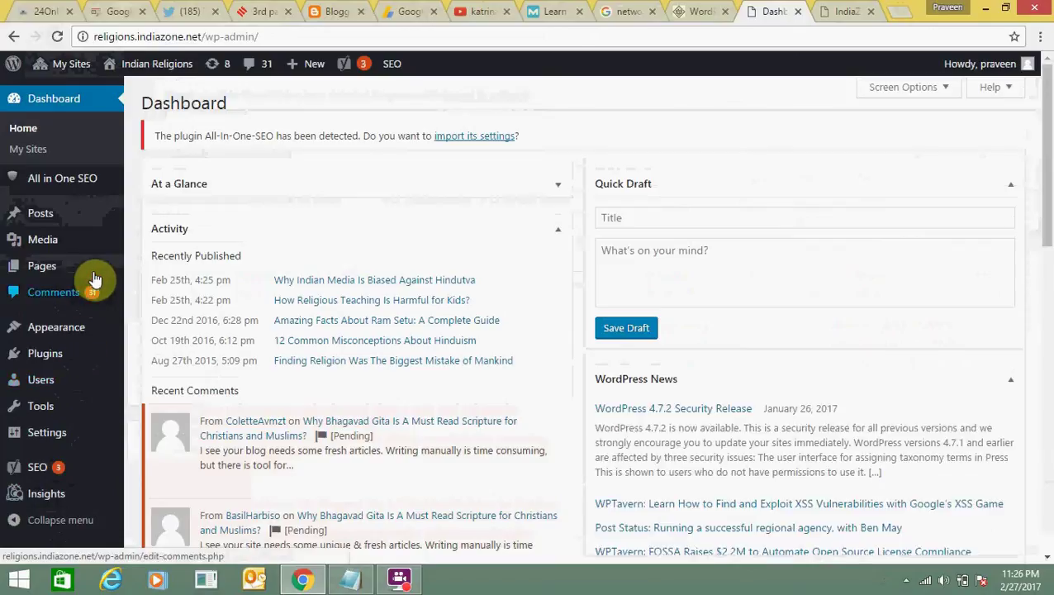
pyautogui.moveTo(96, 219)
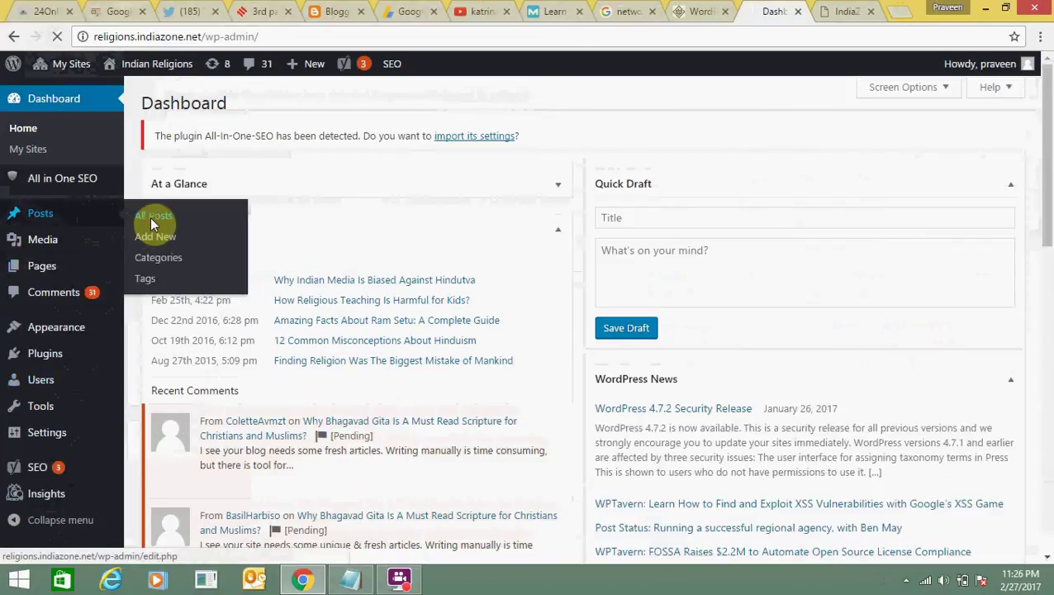
pyautogui.click(149, 216)
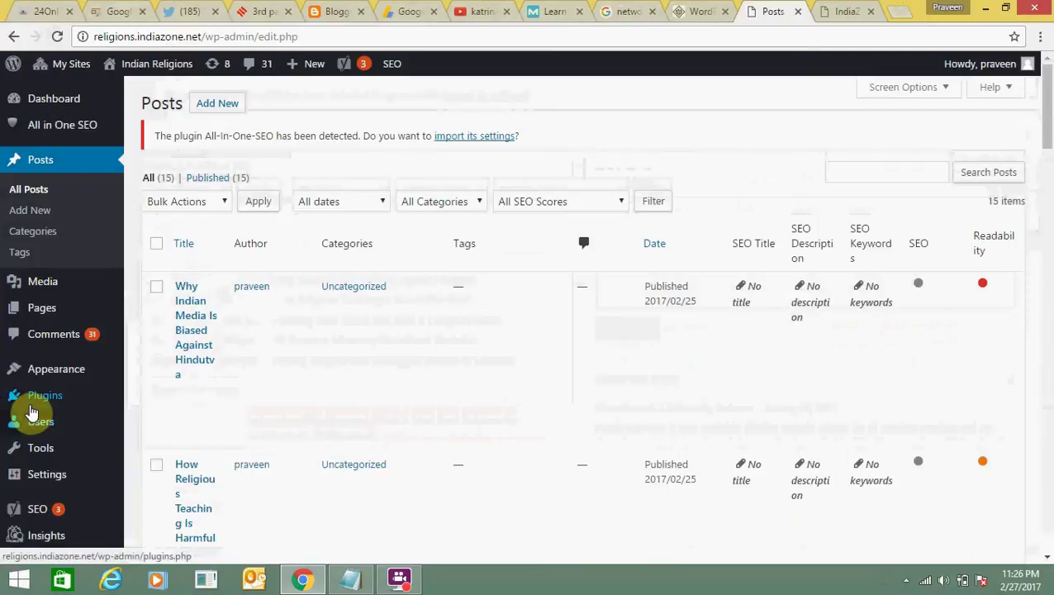
pyautogui.click(32, 411)
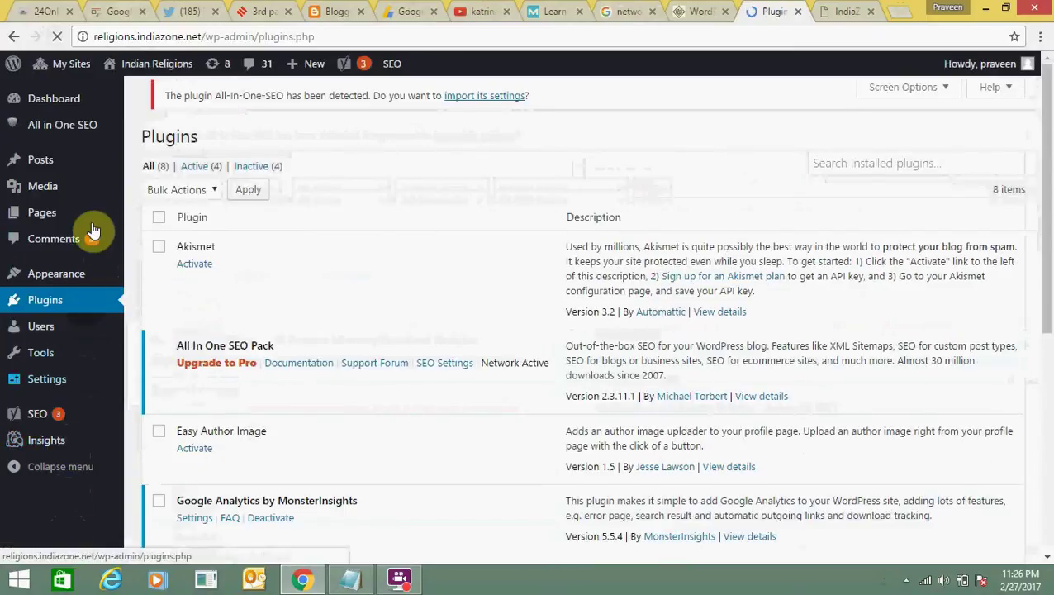
pyautogui.moveTo(96, 96)
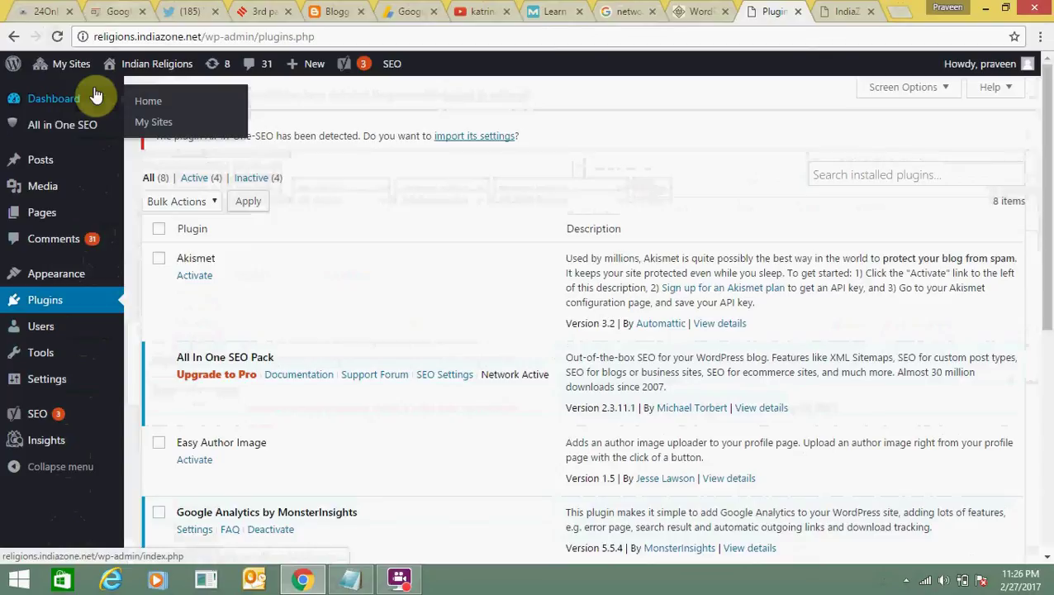
# Step: View the Network Admin dashboard, and open the main IndiaZone site's dashboard and its list of installed plugins
pyautogui.moveTo(71, 74)
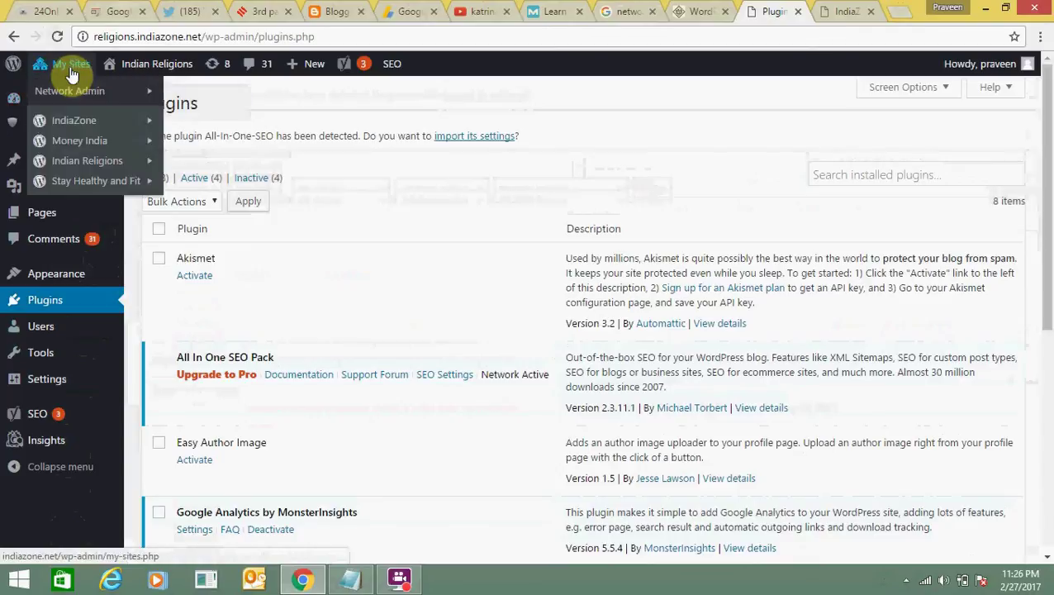
pyautogui.click(189, 96)
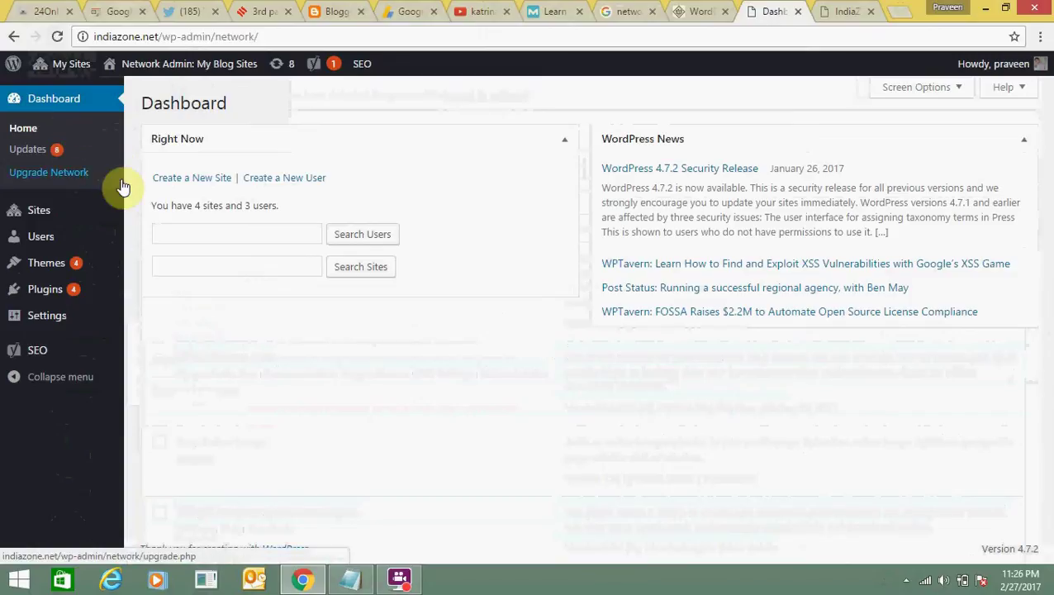
pyautogui.moveTo(87, 64)
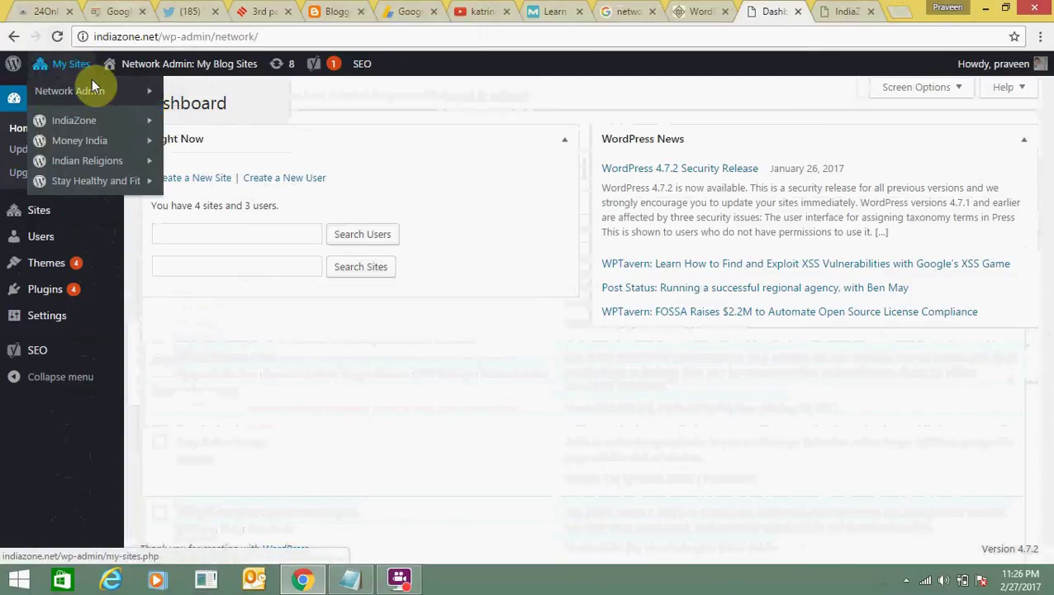
pyautogui.moveTo(109, 122)
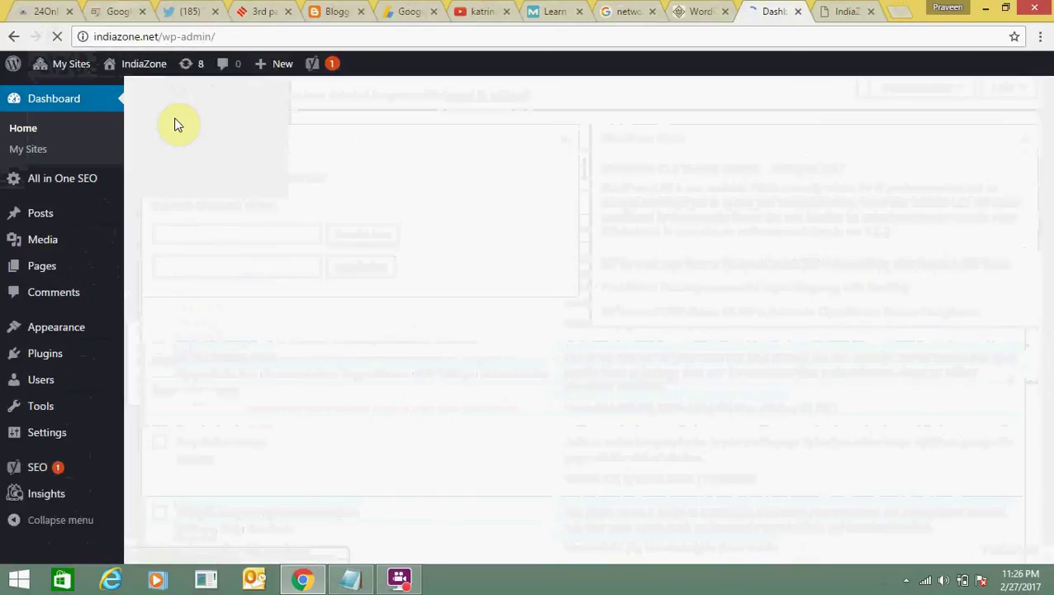
pyautogui.click(51, 354)
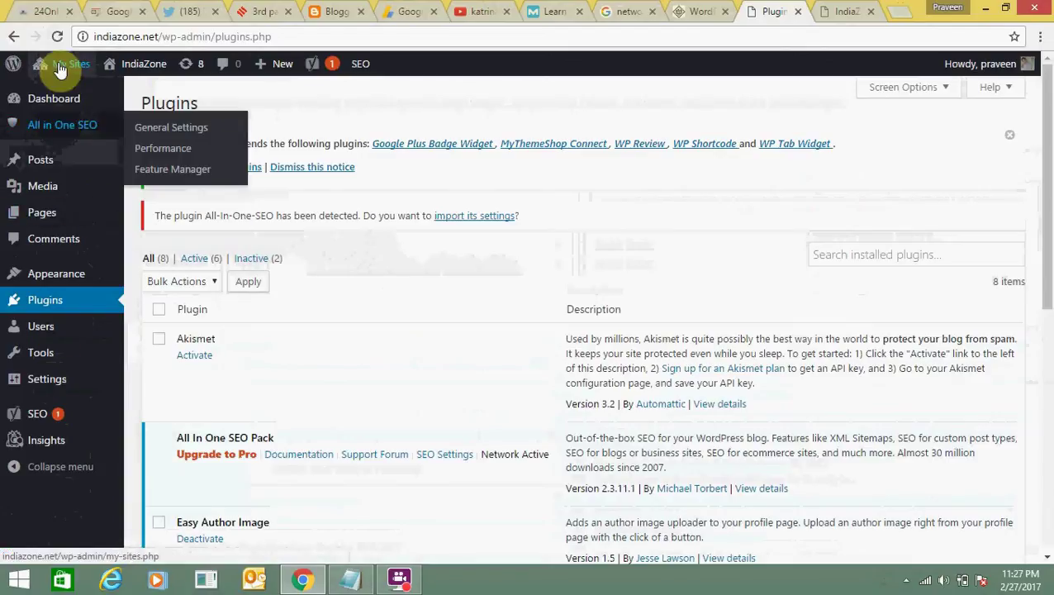
# Step: Return to the Network Admin dashboard and examine its options for creating sites and users and its Themes and Plugins sections
pyautogui.moveTo(46, 66)
pyautogui.moveTo(82, 89)
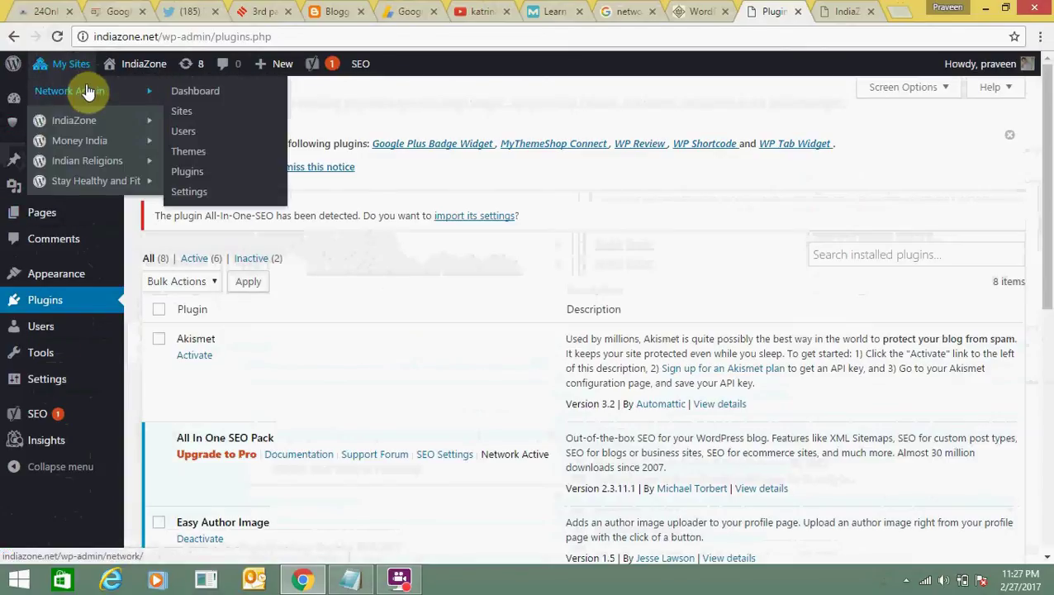
pyautogui.click(176, 90)
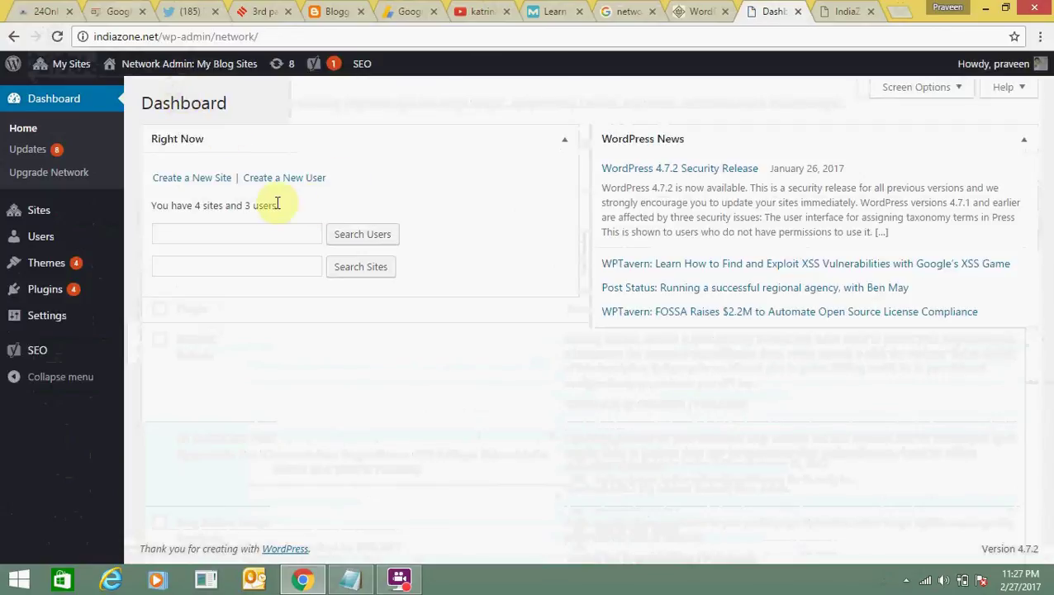
pyautogui.moveTo(329, 178); pyautogui.dragTo(185, 171)
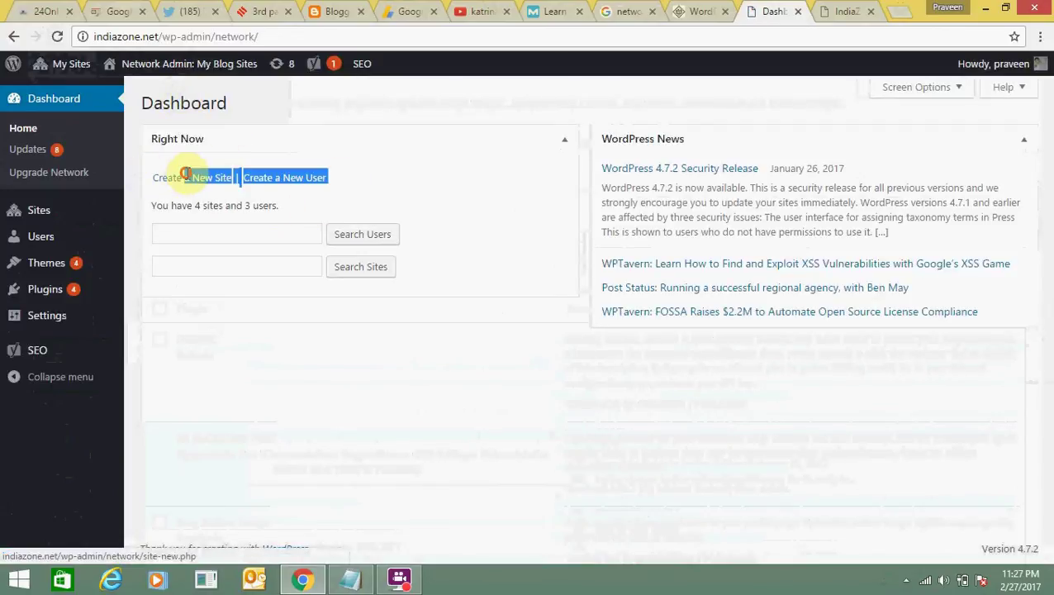
pyautogui.click(353, 172)
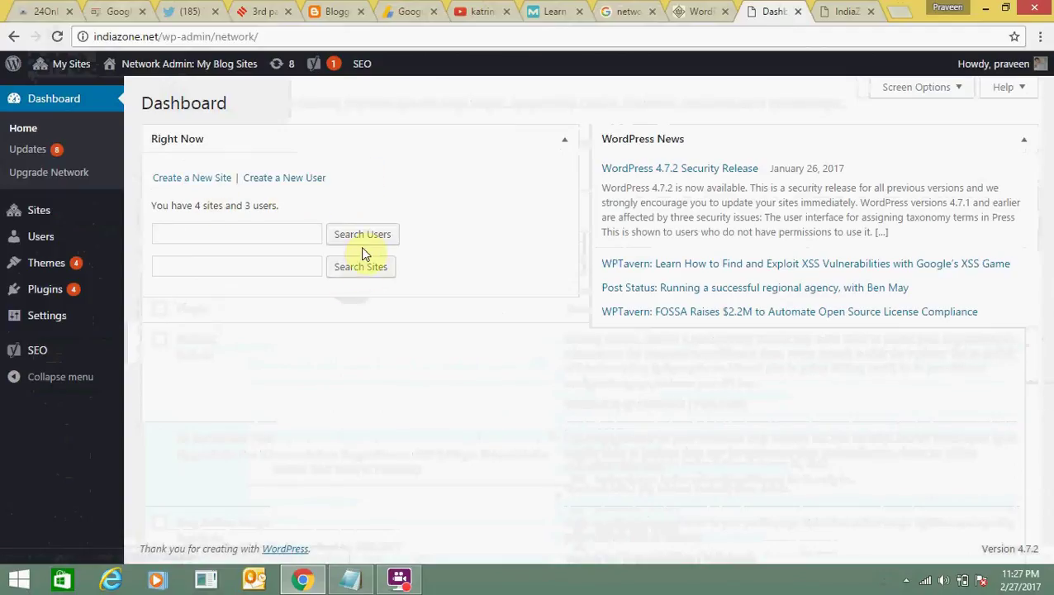
pyautogui.moveTo(65, 269)
pyautogui.moveTo(92, 294)
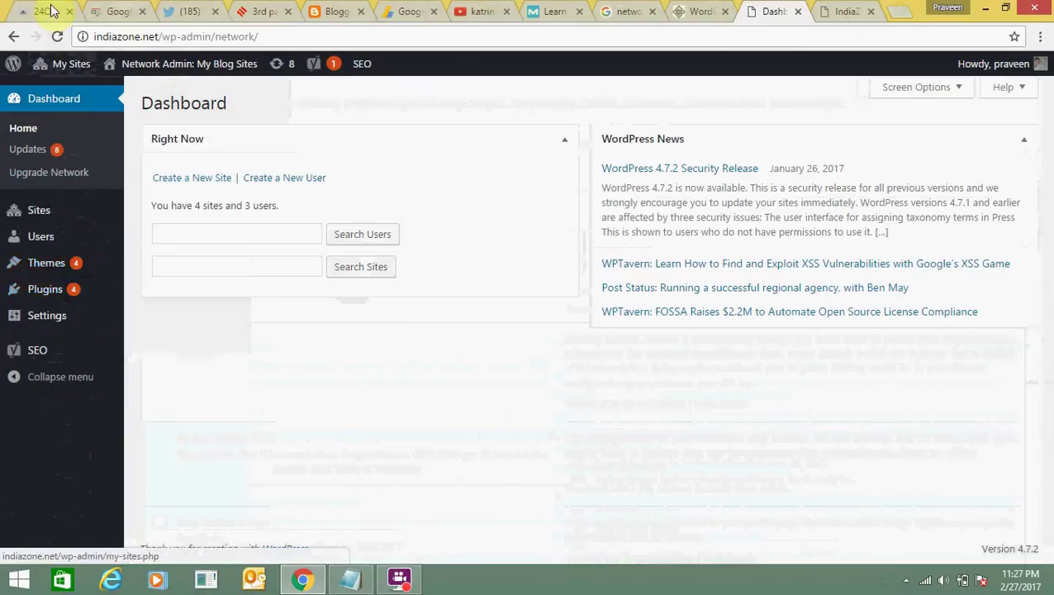
# Step: Open the Money India site's dashboard and examine its Appearance and Plugins sections for comparison with the network dashboard
pyautogui.moveTo(62, 63)
pyautogui.click(83, 138)
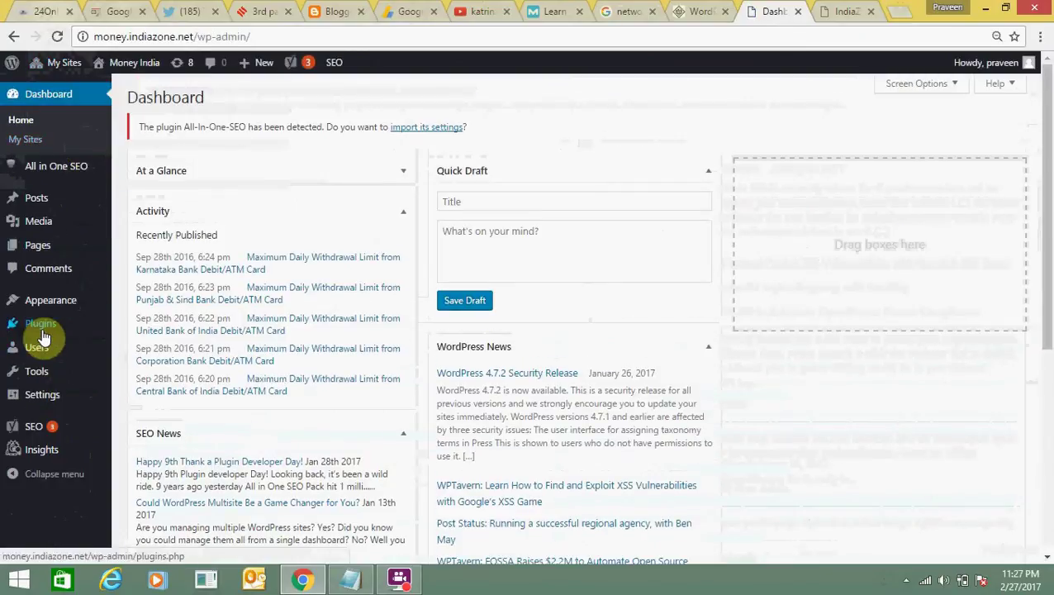
pyautogui.moveTo(64, 312)
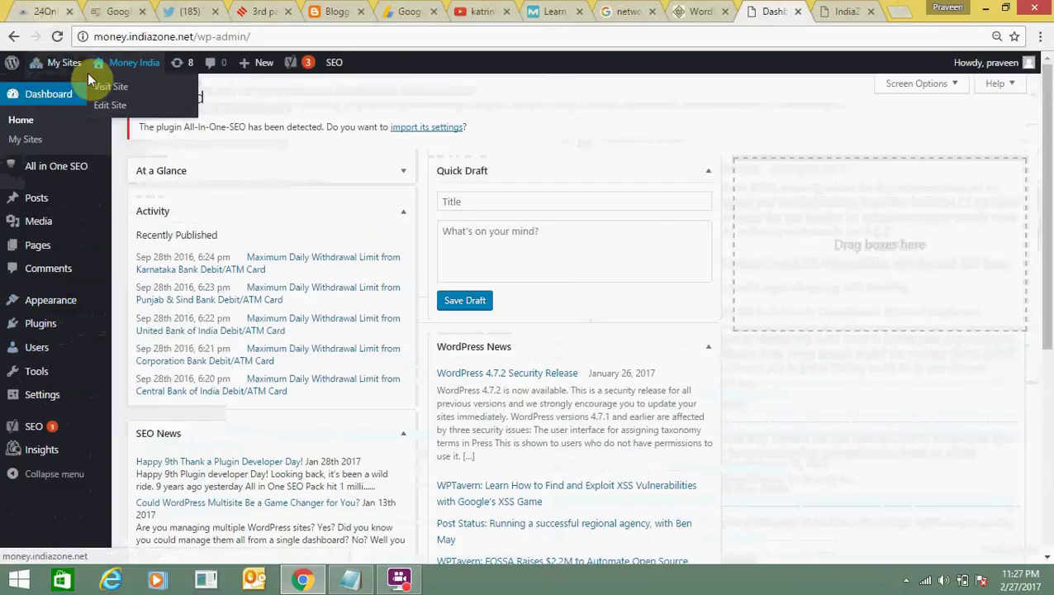
# Step: Reopen the Network Admin dashboard and review its admin sections, the site and user creation links, and the network's site list
pyautogui.click(163, 88)
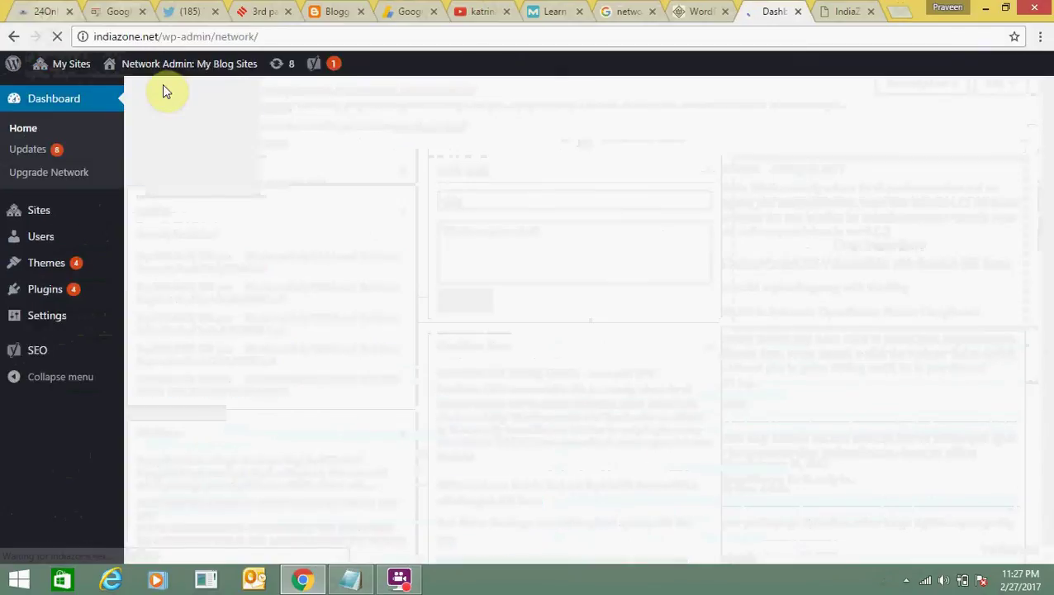
pyautogui.moveTo(73, 280)
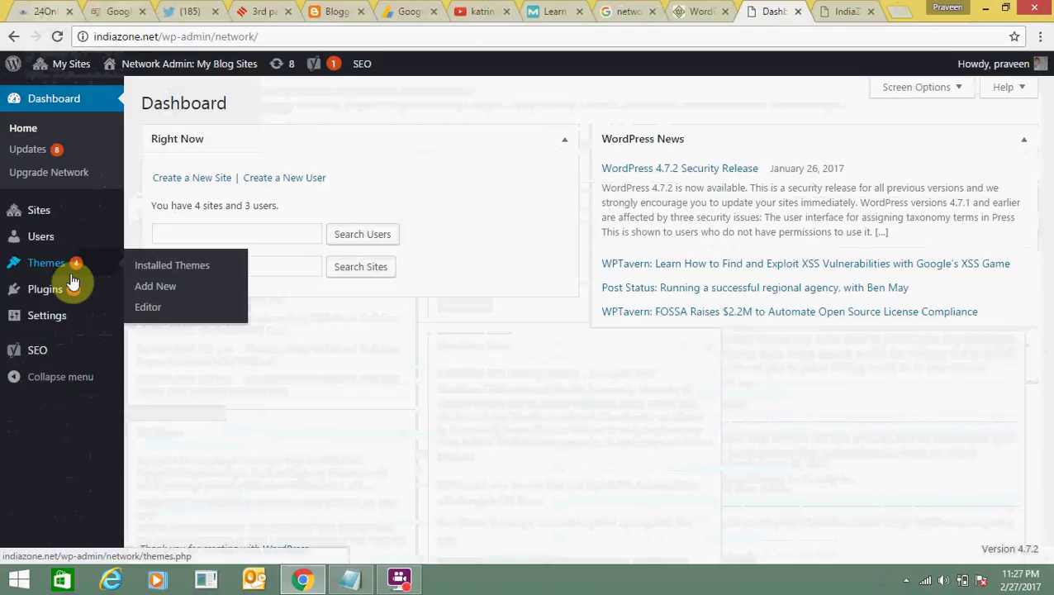
pyautogui.moveTo(82, 66)
pyautogui.moveTo(91, 124)
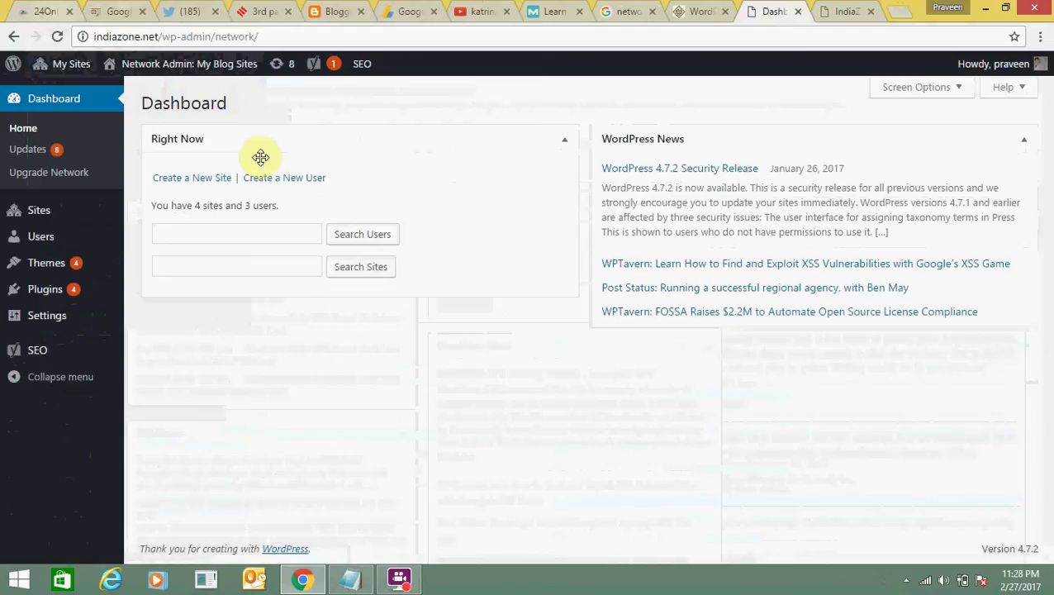
pyautogui.click(356, 192)
pyautogui.moveTo(279, 191); pyautogui.dragTo(216, 172)
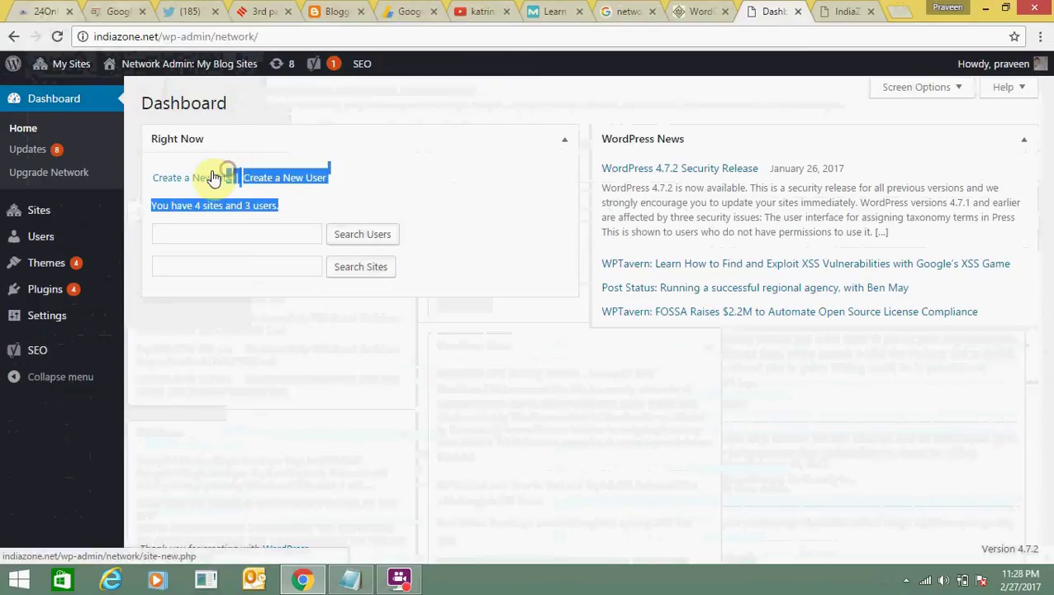
pyautogui.click(257, 116)
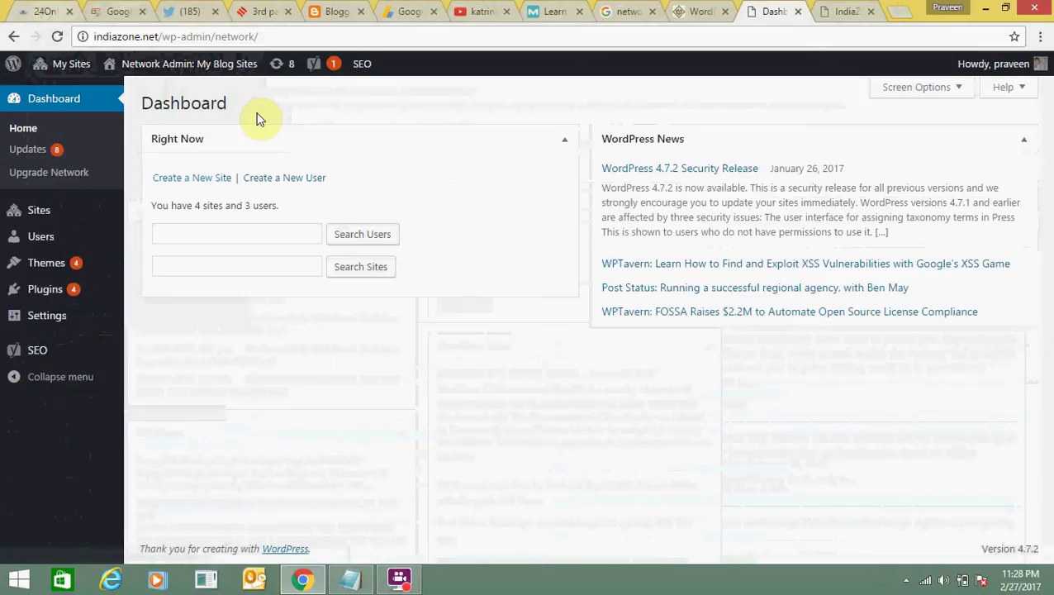
pyautogui.moveTo(205, 84)
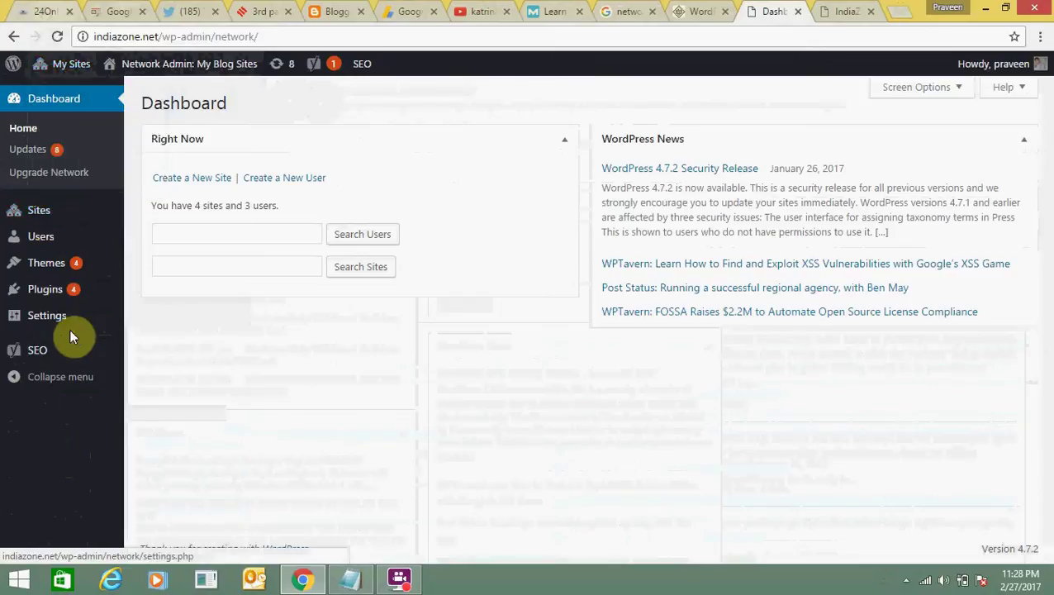
pyautogui.moveTo(86, 361)
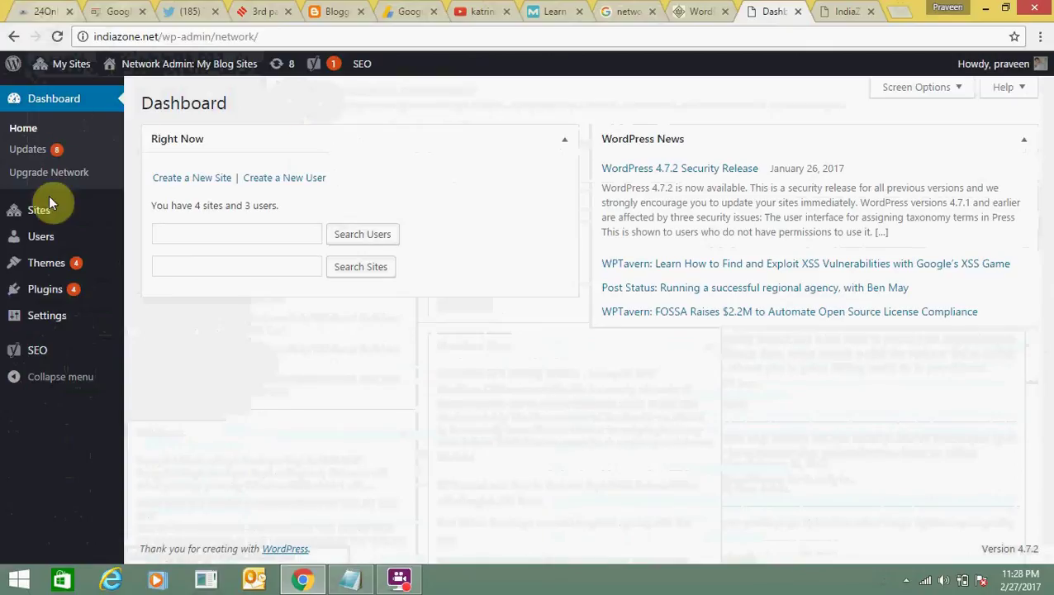
# Step: Open the list of all sites in the network and inspect the subdomain part of the religions.indiazone.net address
pyautogui.moveTo(49, 212)
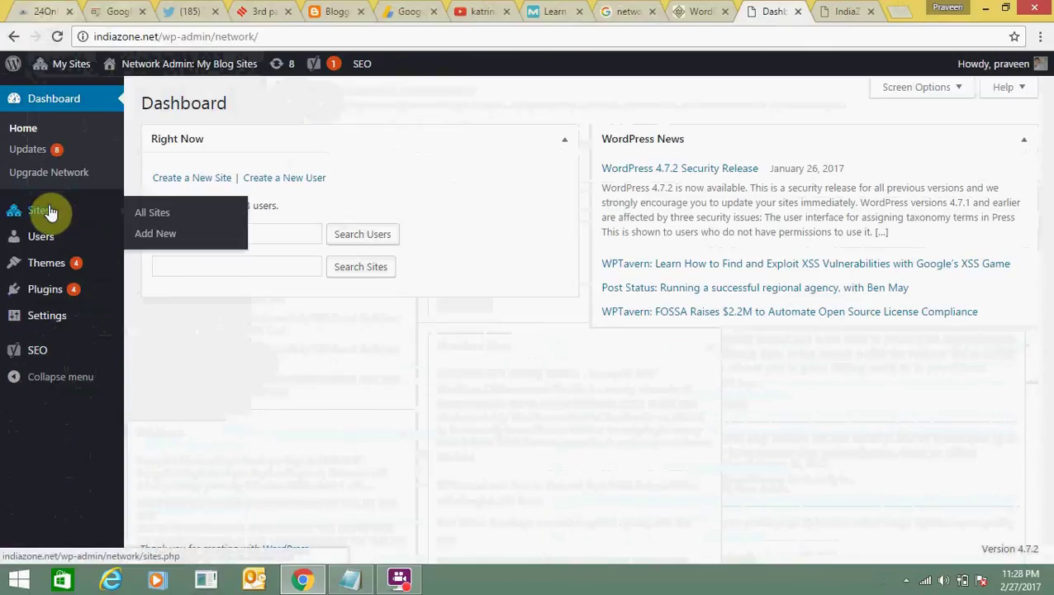
pyautogui.click(165, 215)
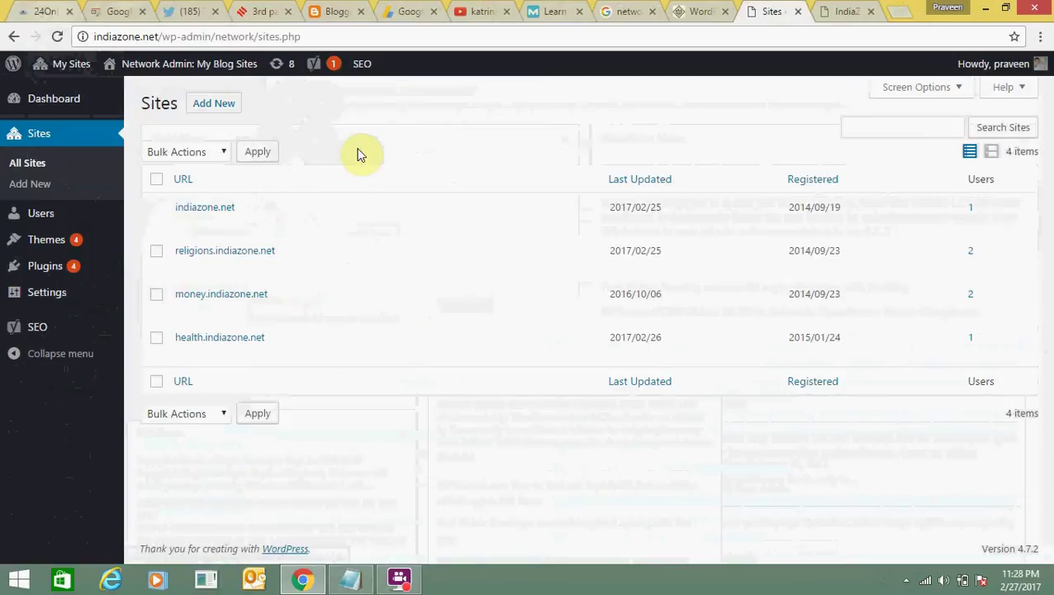
pyautogui.click(167, 250)
pyautogui.moveTo(204, 250); pyautogui.dragTo(209, 250)
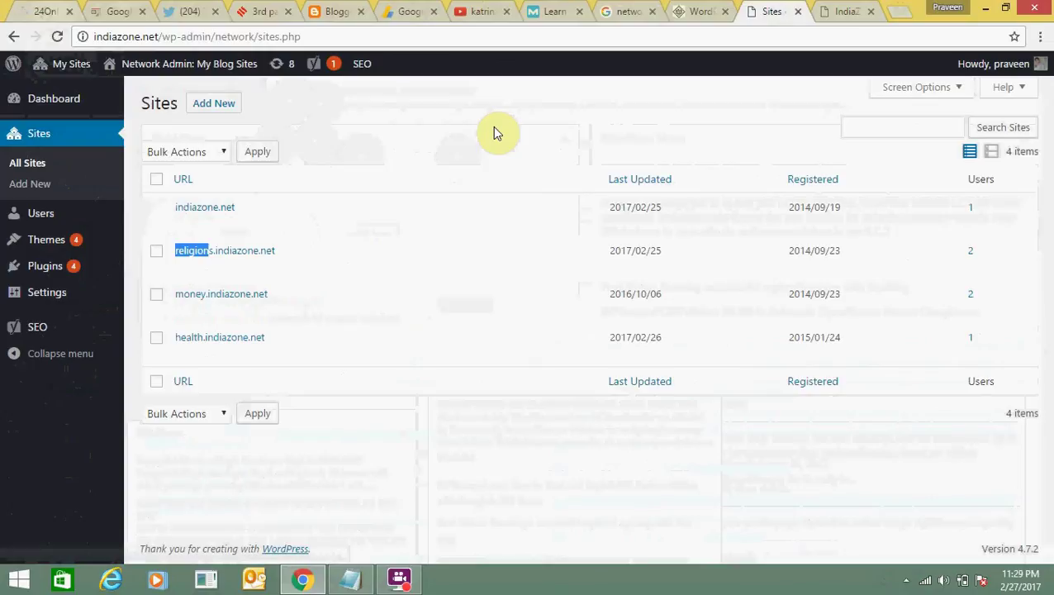
# Step: Check the registration dates of the main site and the religions, money and health subdomain sites
pyautogui.moveTo(840, 207); pyautogui.dragTo(778, 206)
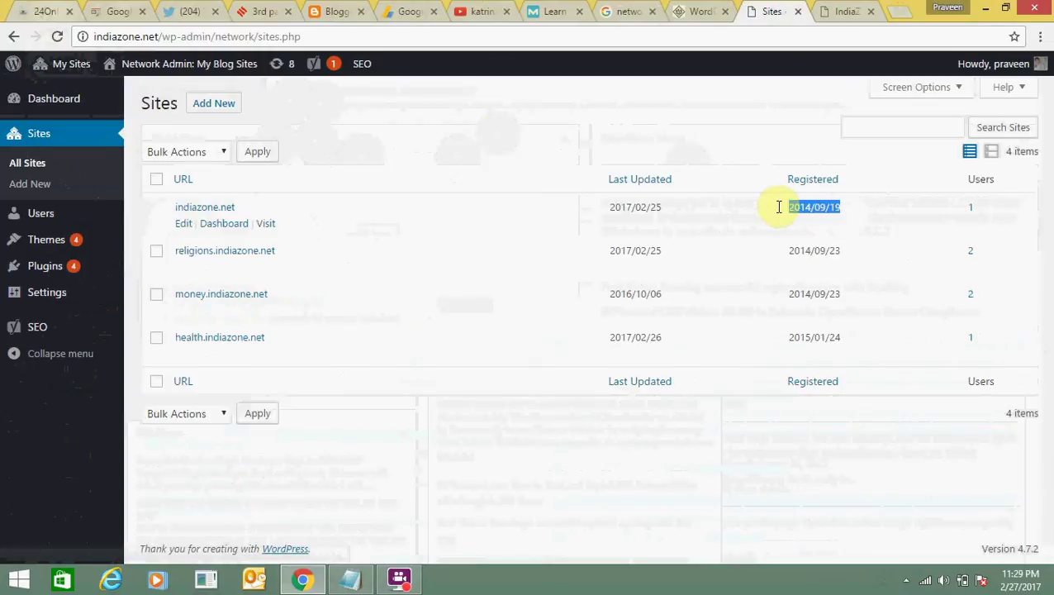
pyautogui.moveTo(786, 252); pyautogui.dragTo(843, 246)
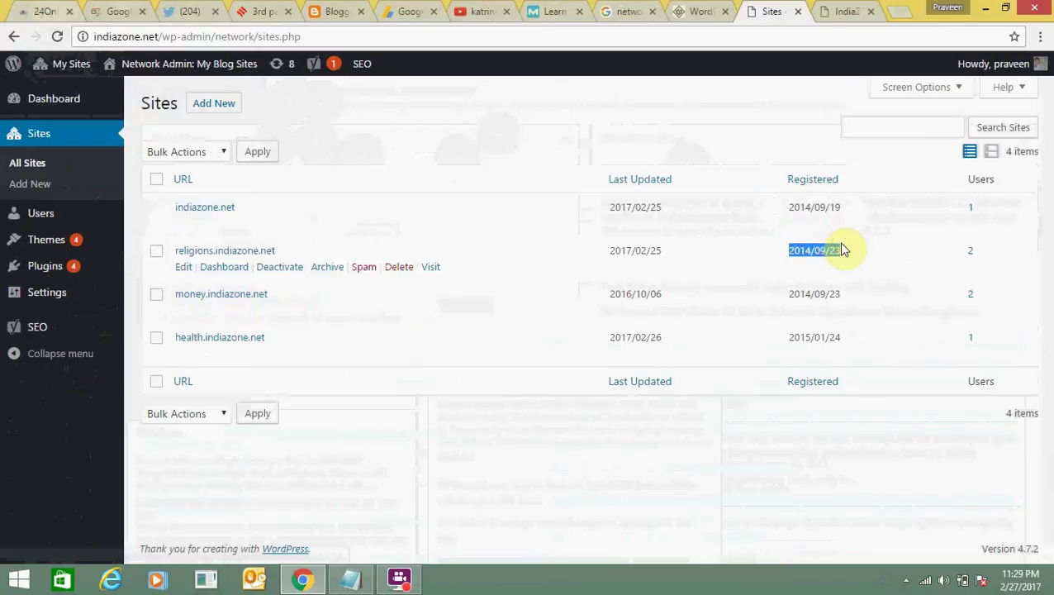
pyautogui.moveTo(842, 252); pyautogui.dragTo(780, 251)
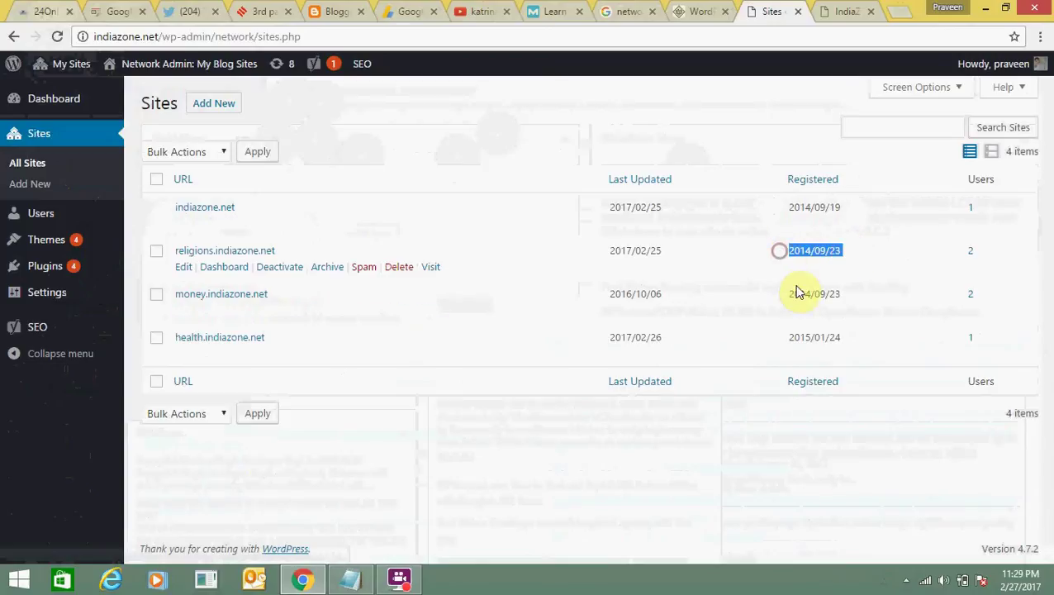
pyautogui.moveTo(788, 293); pyautogui.dragTo(842, 294)
pyautogui.moveTo(842, 338); pyautogui.dragTo(772, 341)
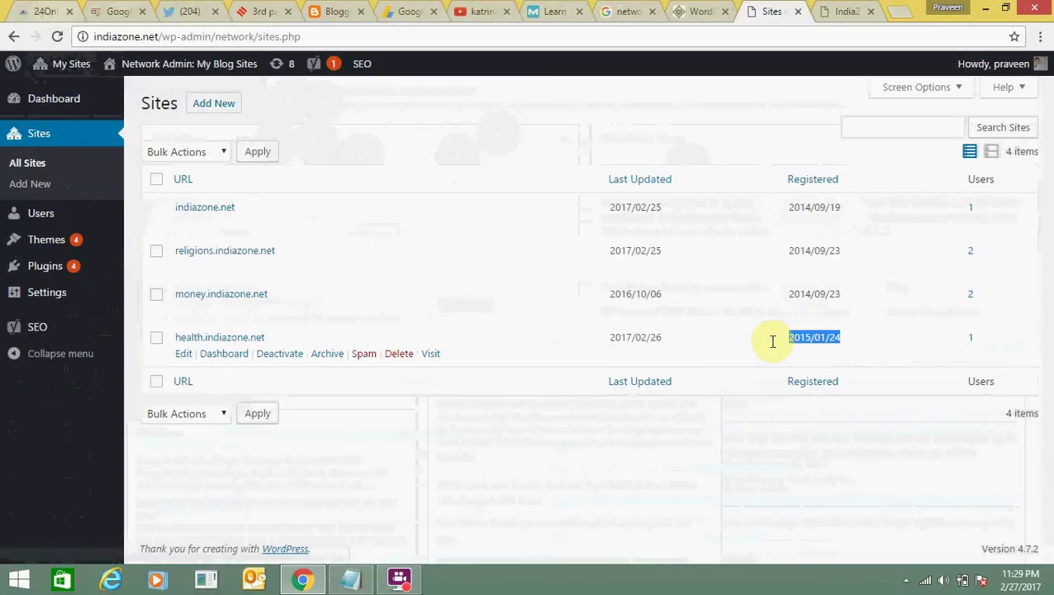
pyautogui.click(703, 142)
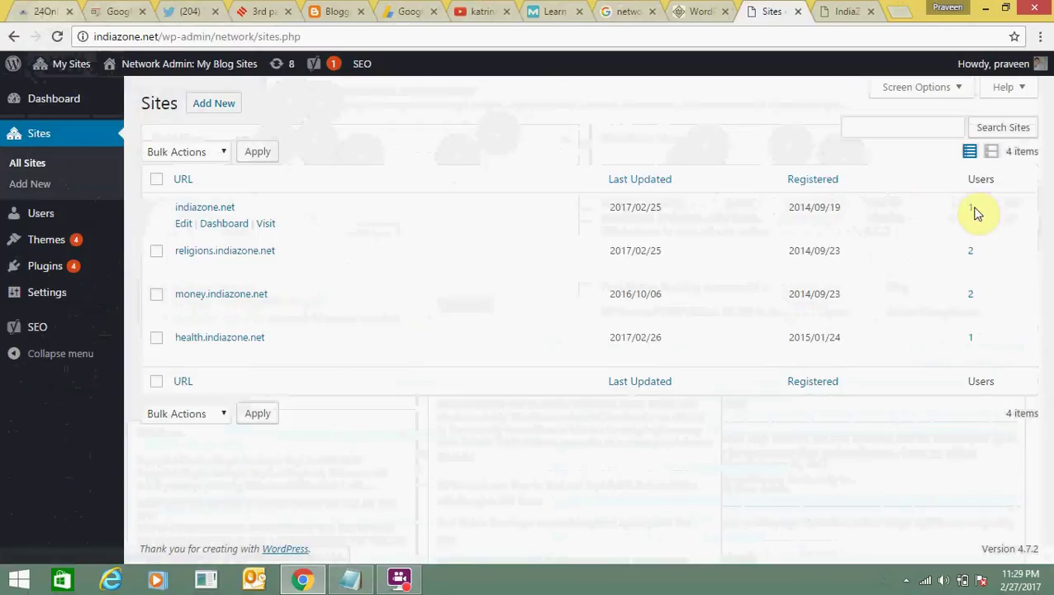
# Step: Check the number of users assigned to each site in the network's sites list
pyautogui.doubleClick(969, 250)
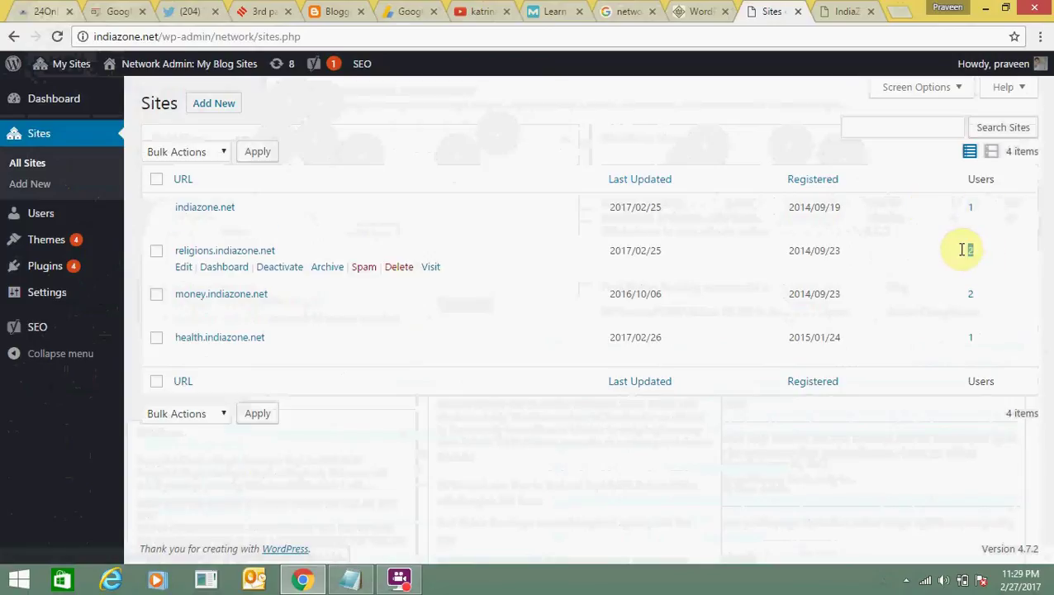
pyautogui.doubleClick(969, 294)
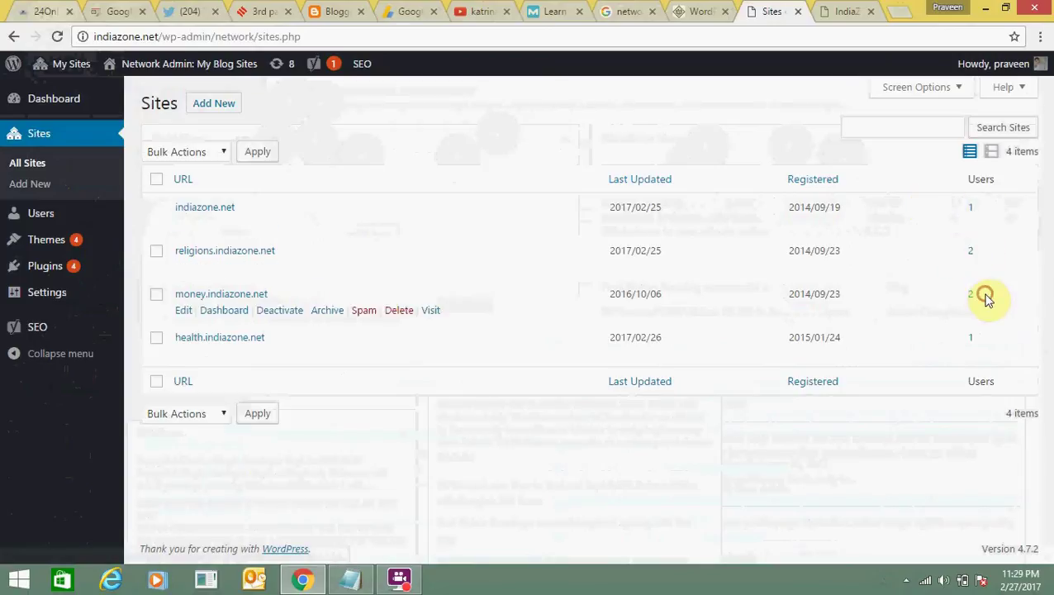
pyautogui.doubleClick(971, 337)
pyautogui.click(575, 126)
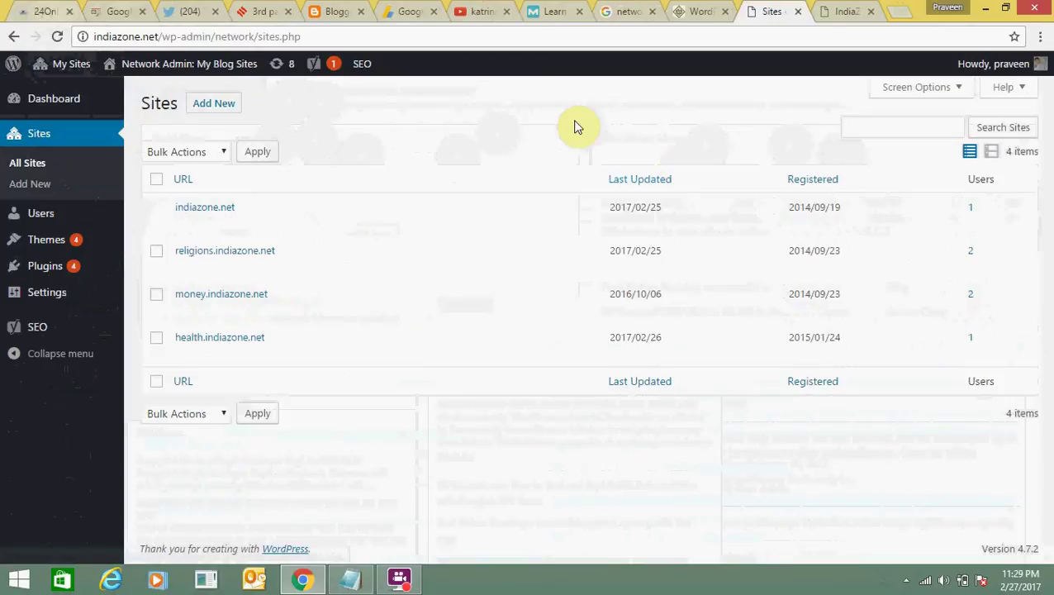
pyautogui.moveTo(94, 102)
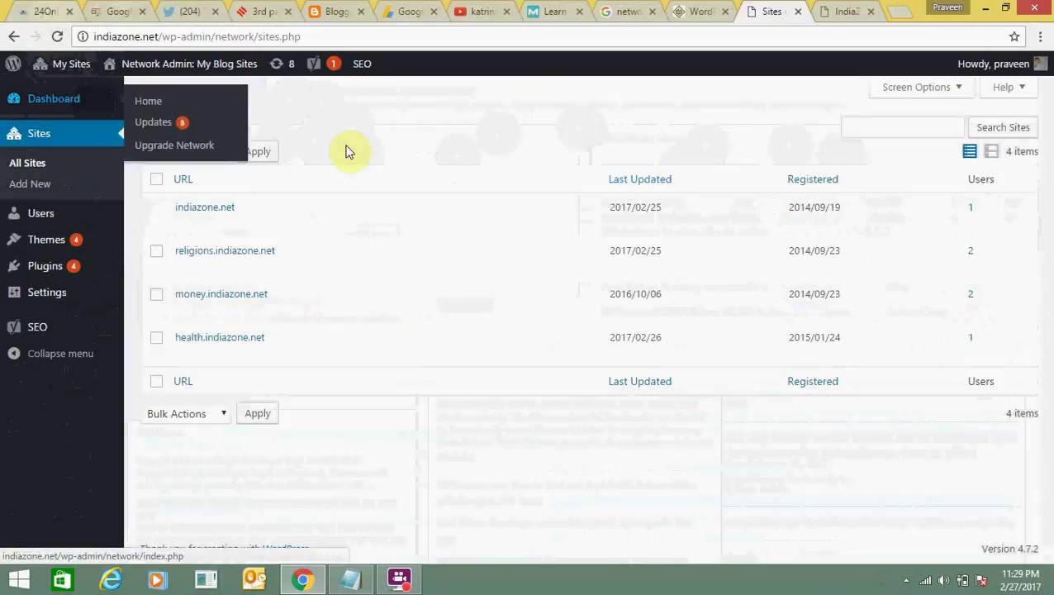
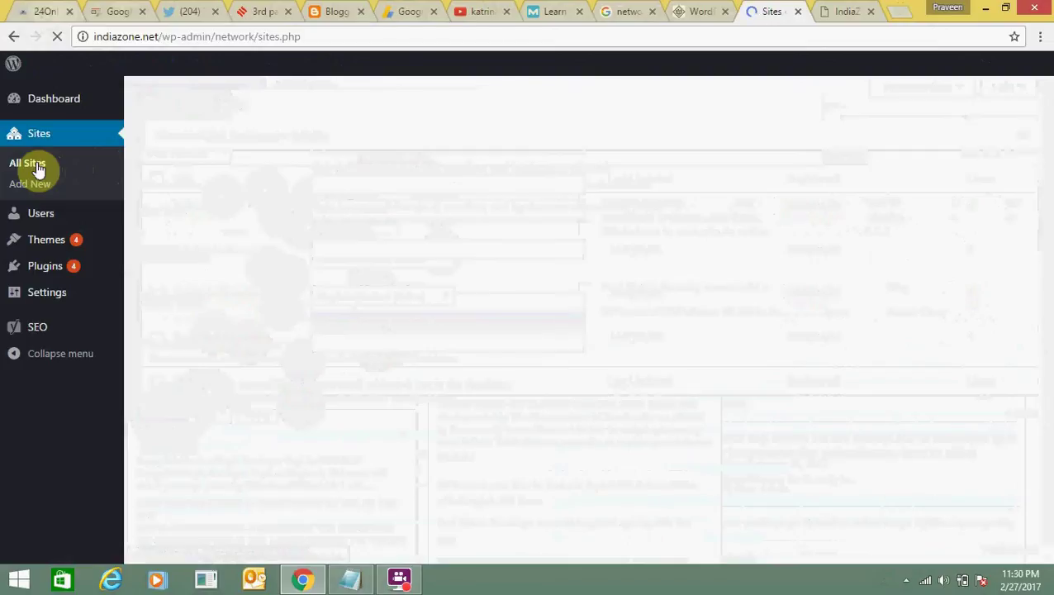
# Step: Copy the sports.indiazone.net address from the sites list and open that site in a new browser tab
pyautogui.moveTo(230, 353)
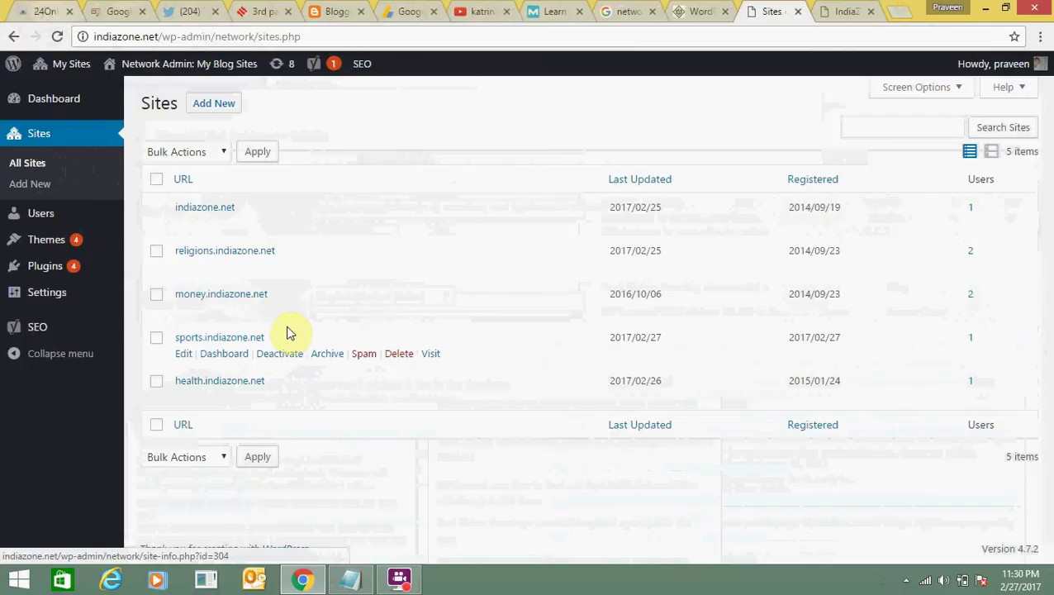
pyautogui.moveTo(285, 330); pyautogui.dragTo(165, 346)
pyautogui.hotkey('ctrl', 'c')
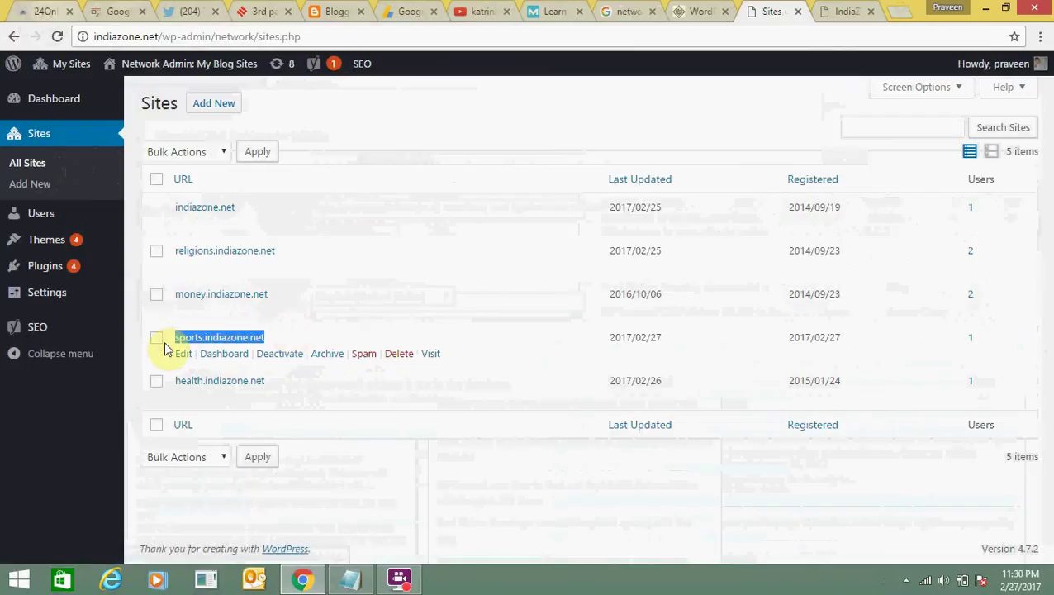
pyautogui.hotkey('ctrl', 't')
pyautogui.hotkey('ctrl', 'v')
pyautogui.press('Return')
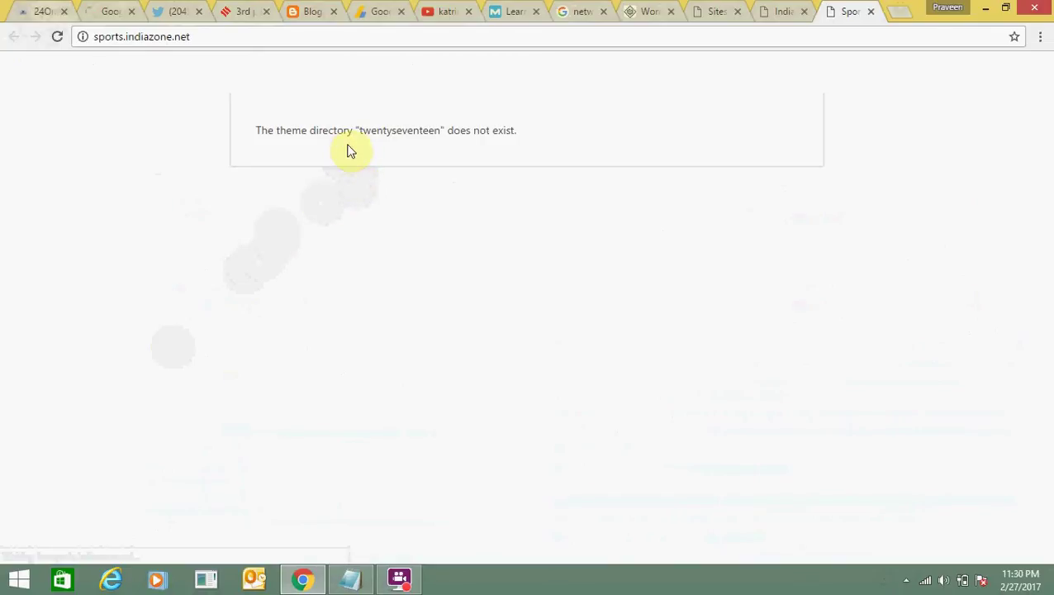
# Step: Delete the sports.indiazone.net site from the network's sites list and confirm the deletion
pyautogui.moveTo(347, 150); pyautogui.dragTo(472, 131)
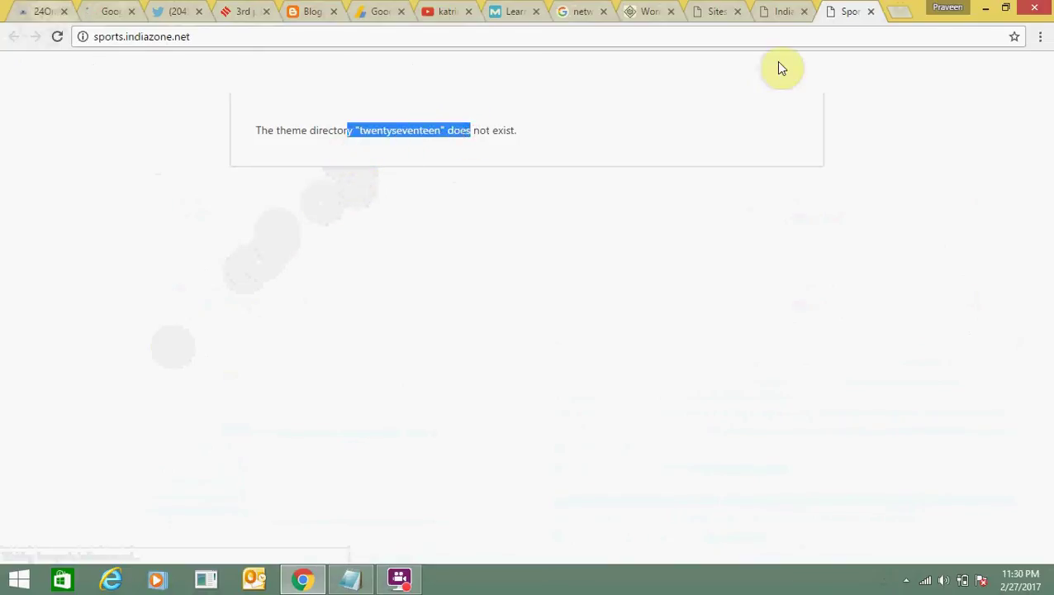
pyautogui.click(787, 14)
pyautogui.click(727, 12)
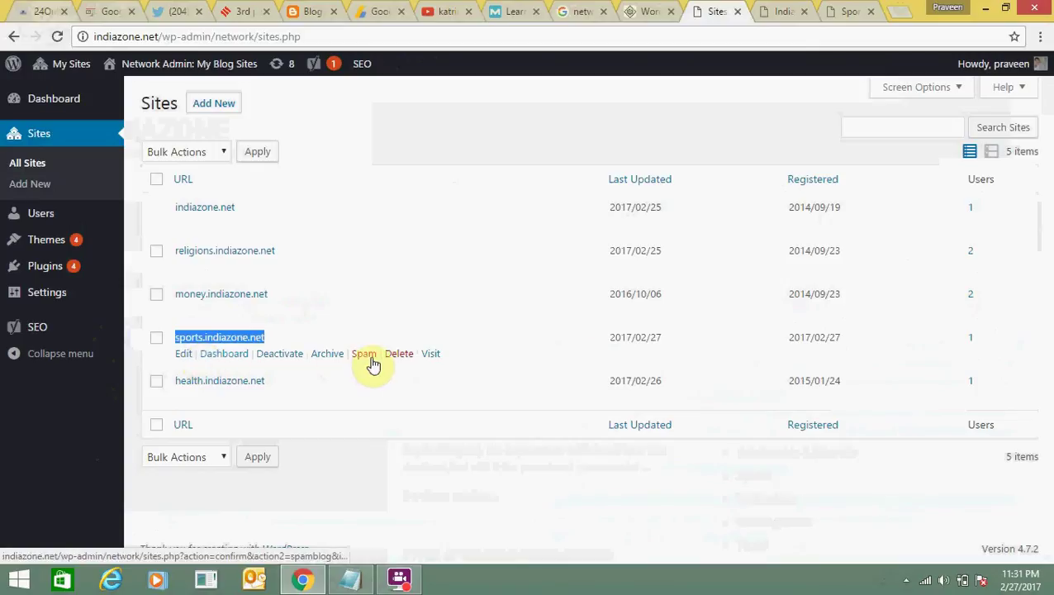
pyautogui.click(399, 355)
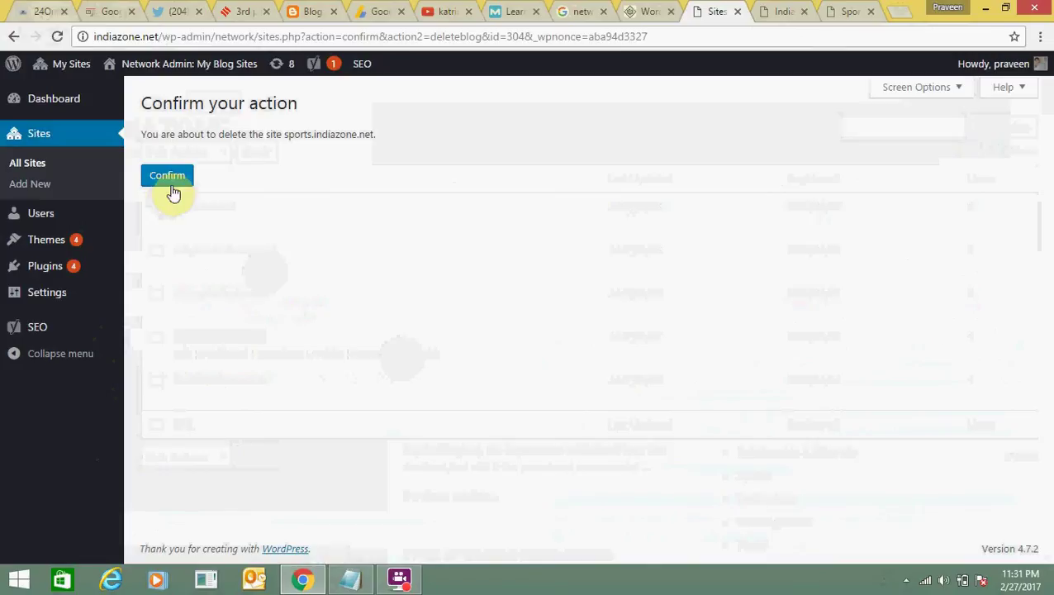
pyautogui.click(171, 193)
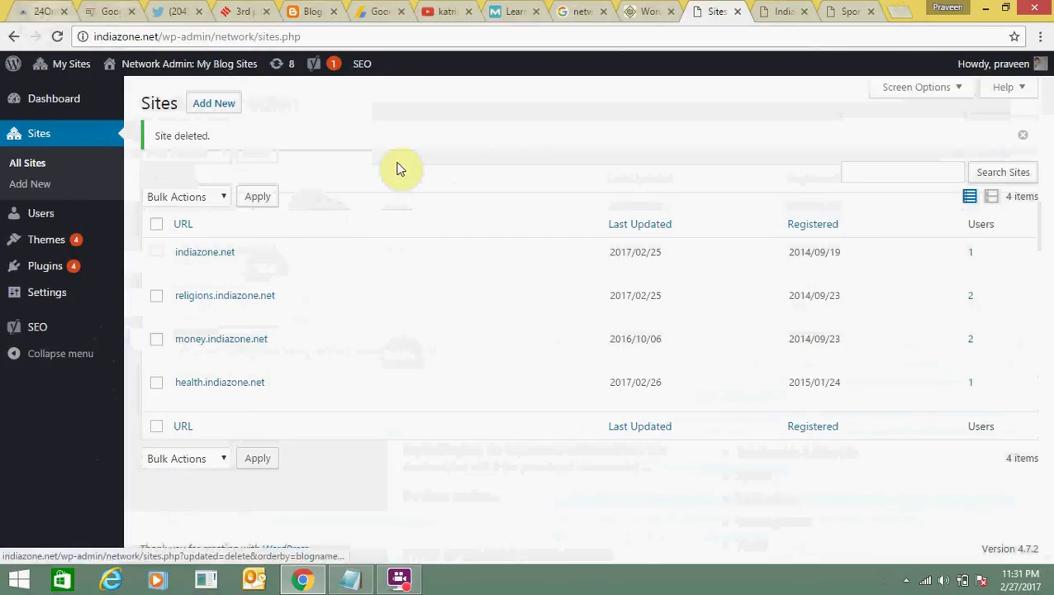
# Step: View the form for adding a new network site and the My Sites overview
pyautogui.doubleClick(159, 103)
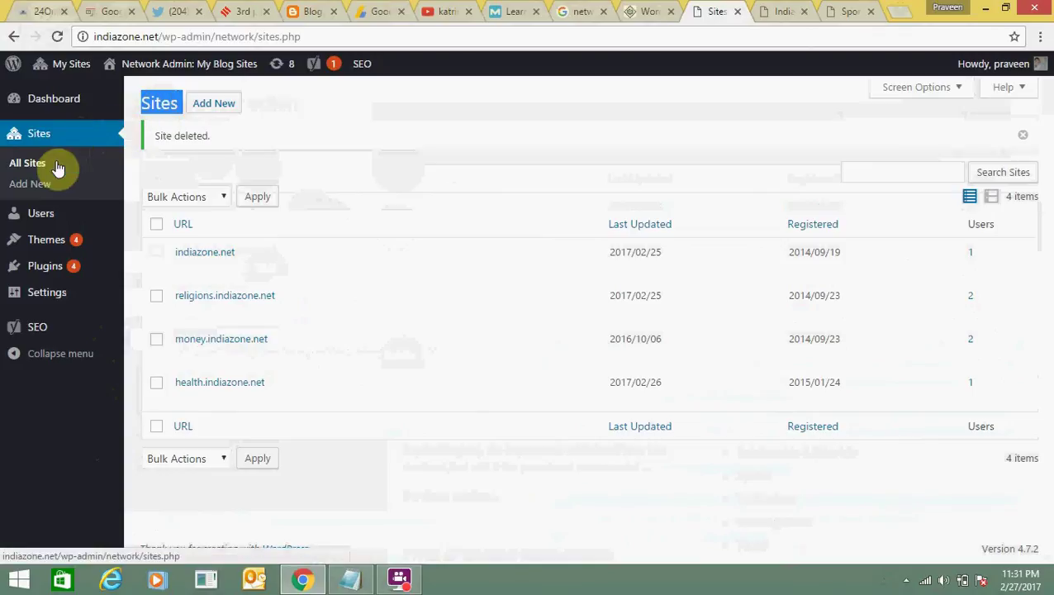
pyautogui.click(30, 184)
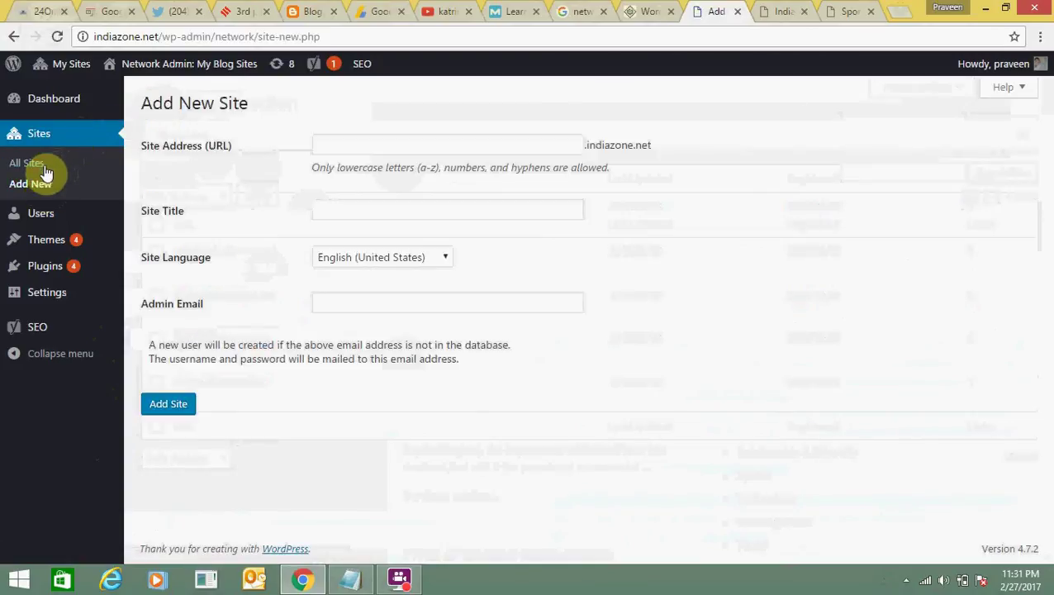
pyautogui.click(80, 56)
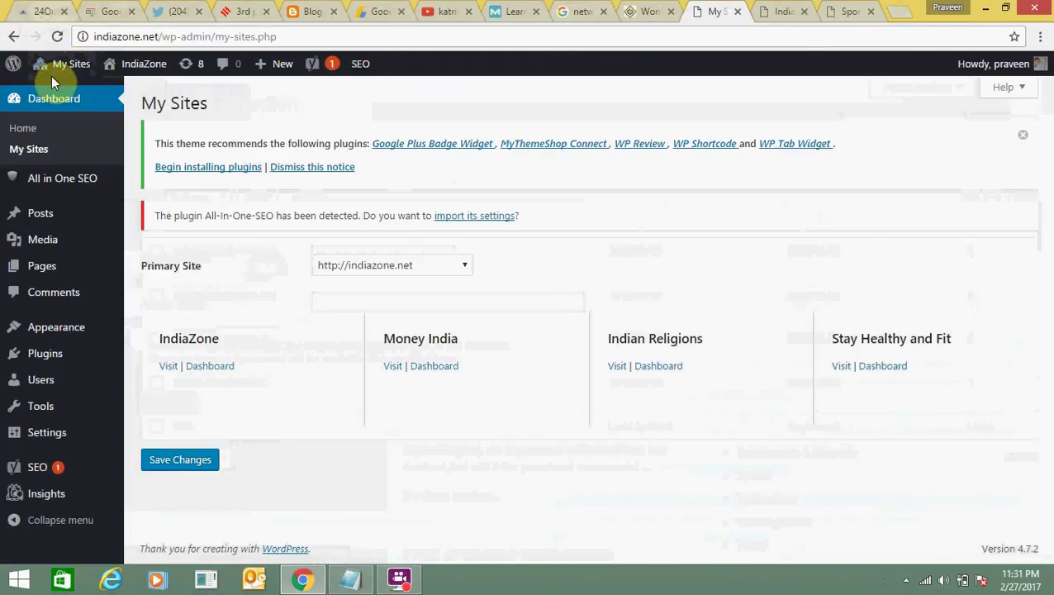
# Step: Open the admin dashboard of the Stay Healthy and Fit site
pyautogui.moveTo(71, 63)
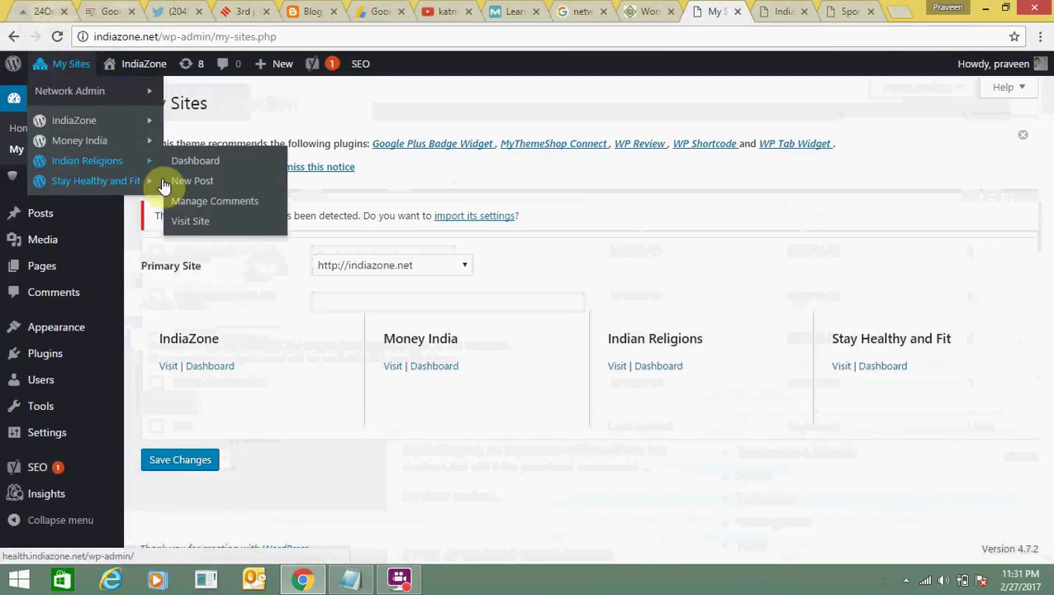
pyautogui.moveTo(157, 181)
pyautogui.click(192, 181)
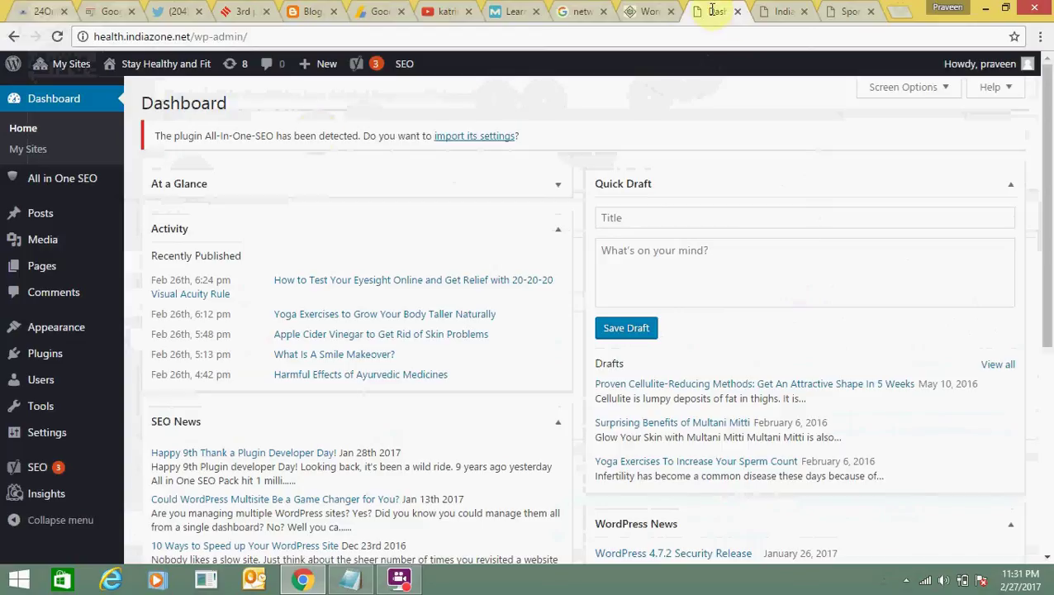
# Step: Visit the Religions and Money subdomain sites from the indiazone.net home page and return to the health site's dashboard
pyautogui.click(765, 8)
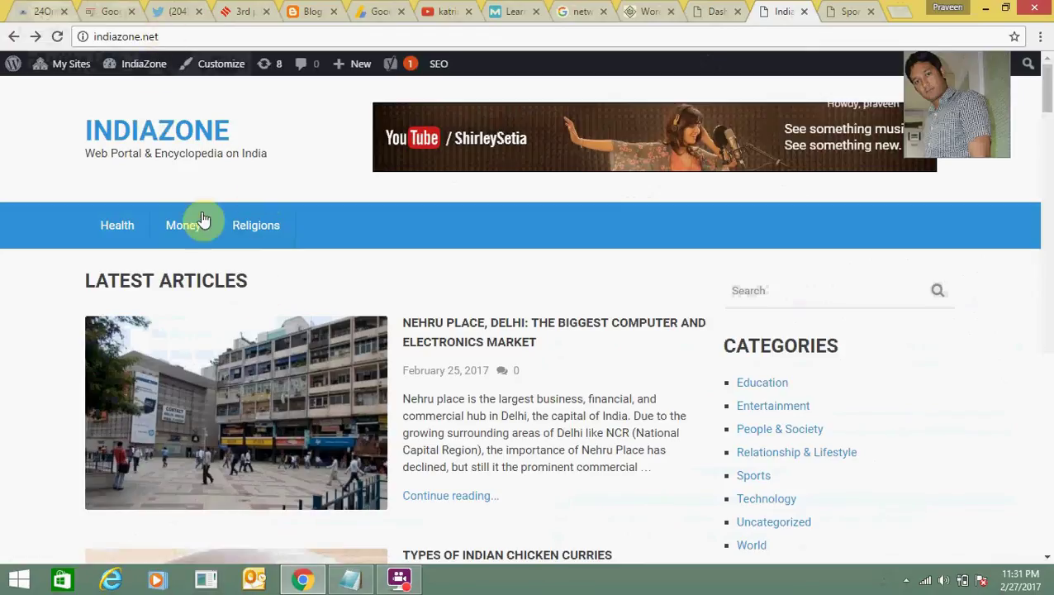
pyautogui.click(254, 225)
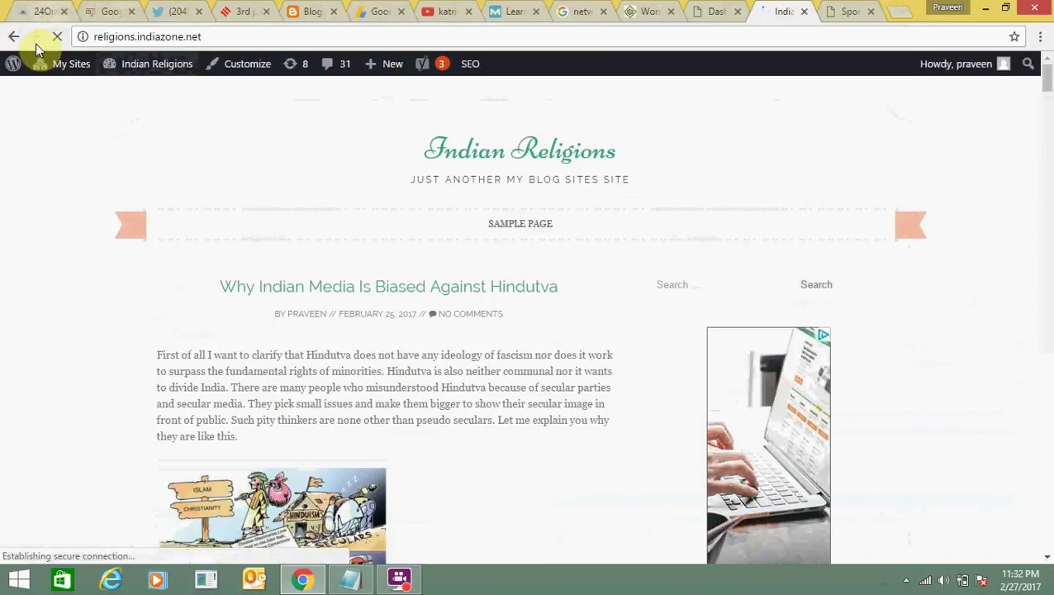
pyautogui.click(11, 38)
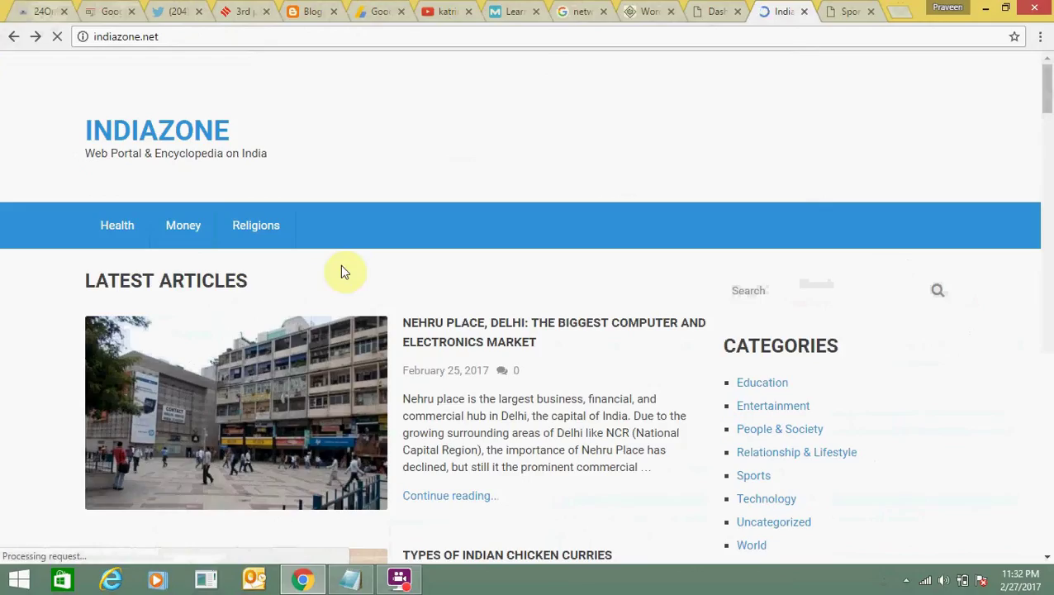
pyautogui.click(170, 228)
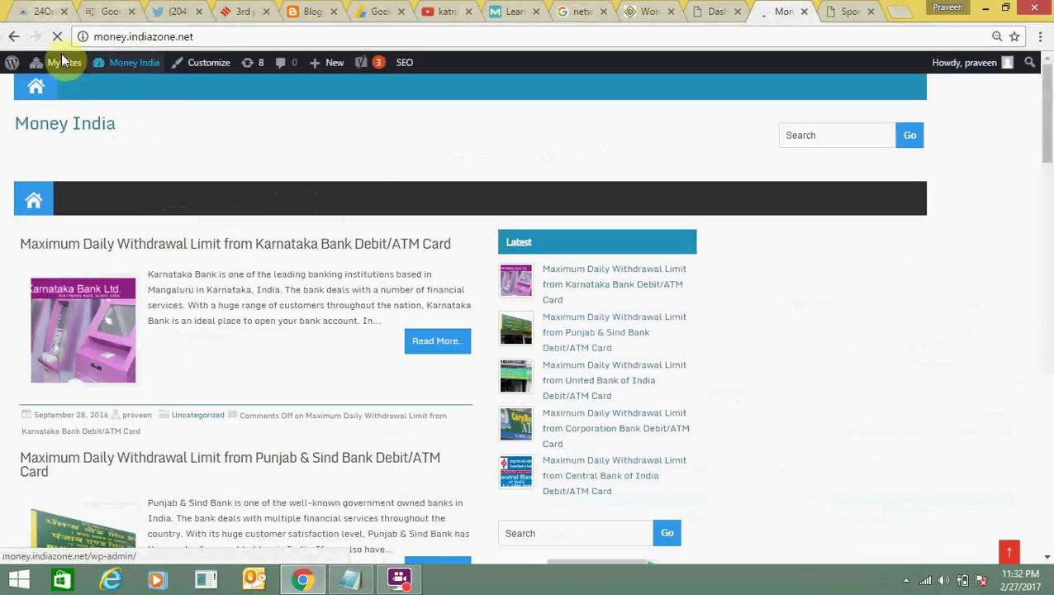
pyautogui.click(11, 37)
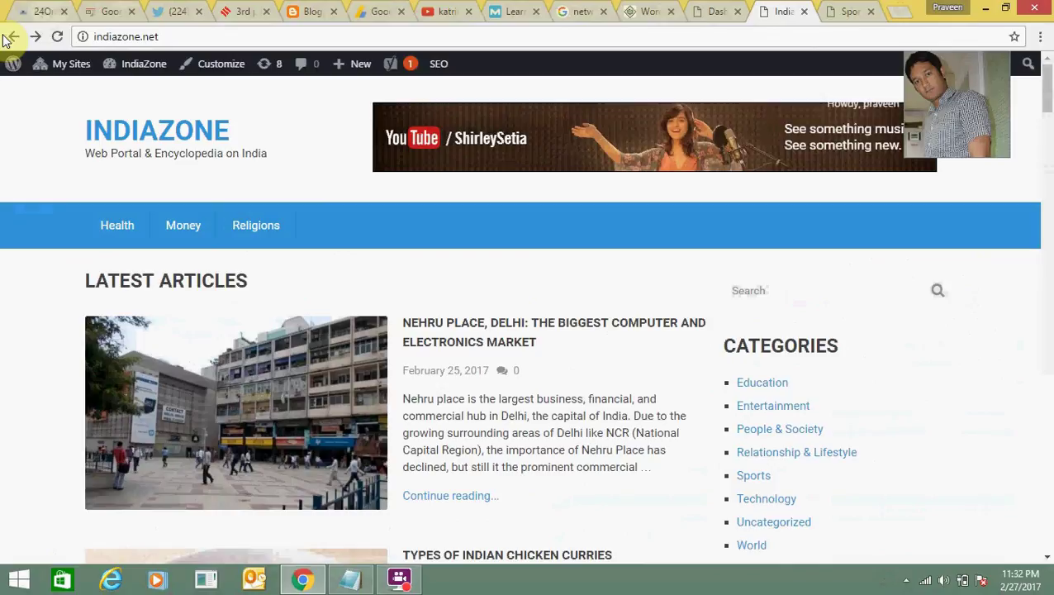
pyautogui.click(727, 9)
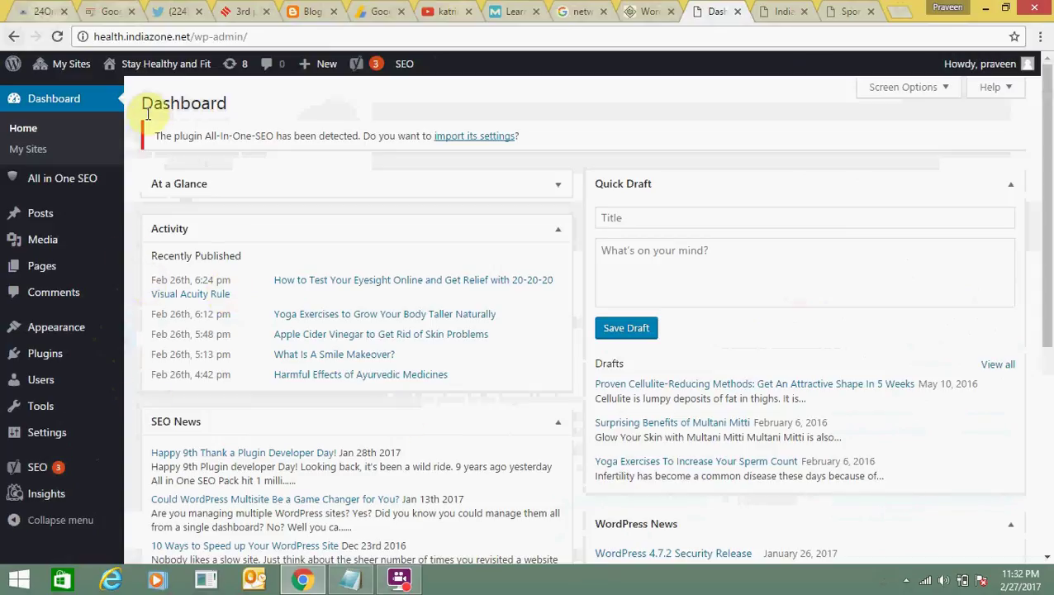
pyautogui.moveTo(291, 174); pyautogui.dragTo(220, 176)
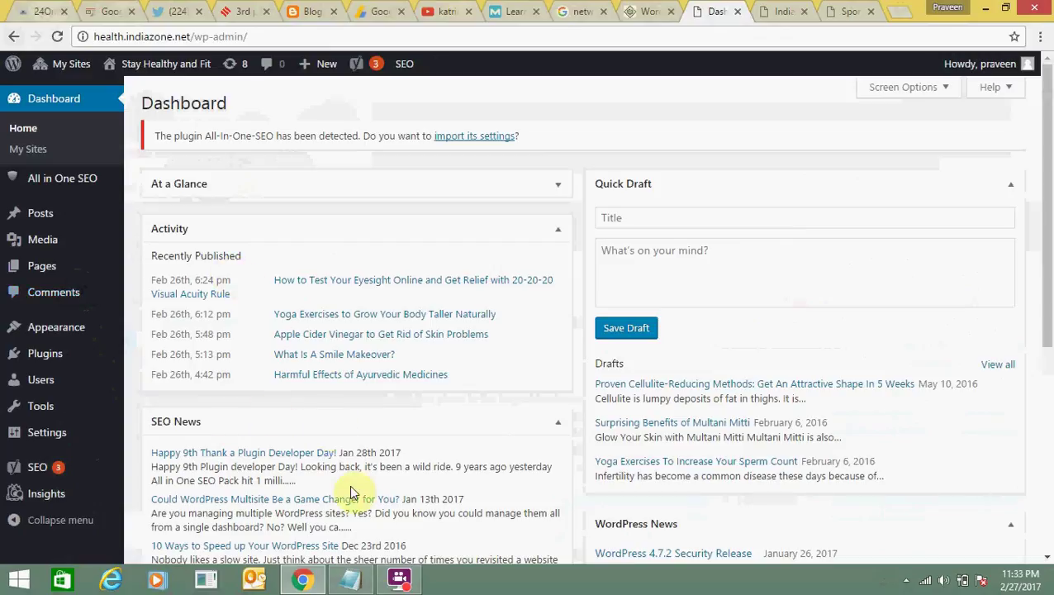
pyautogui.click(398, 579)
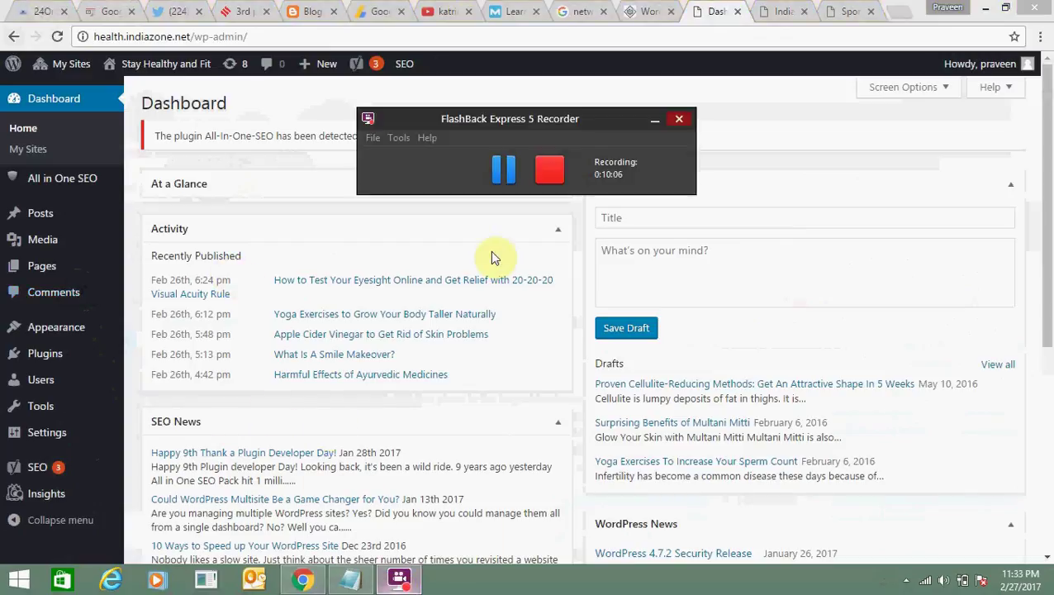